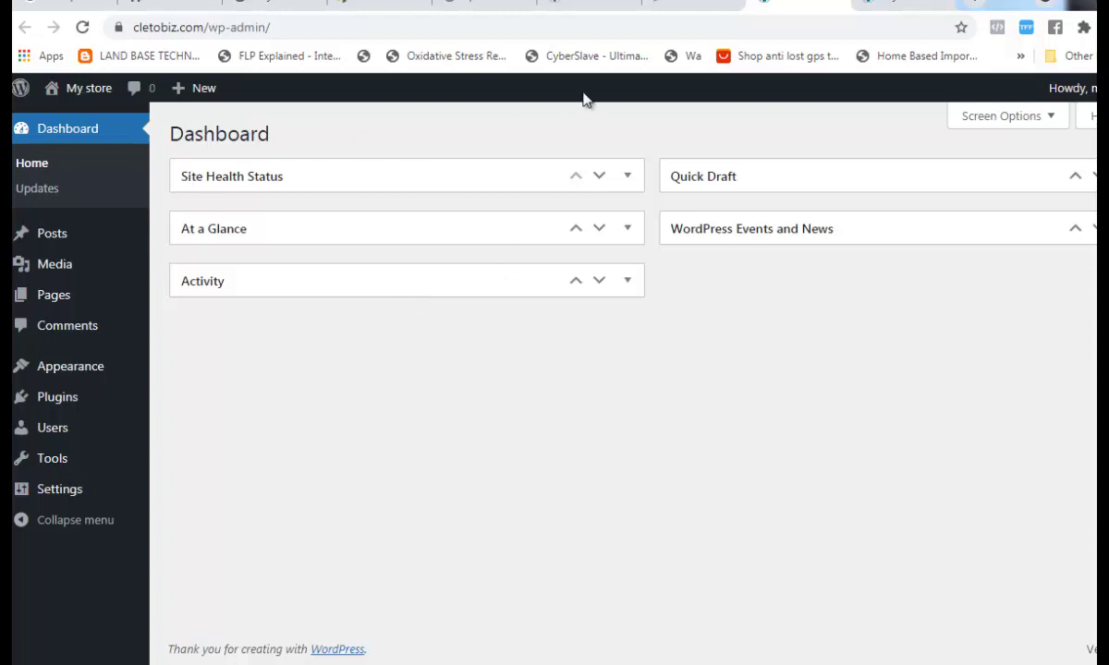
- After checking the Softaculous tab, log out of the My store admin from the Howdy menu
click(664, 10)
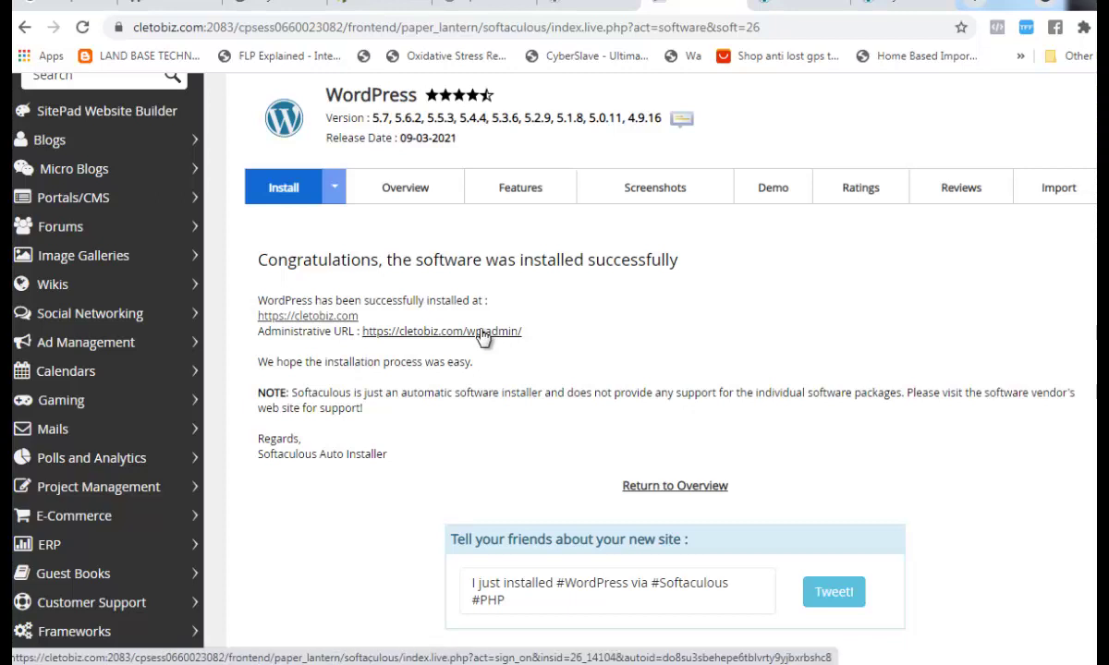
click(776, 7)
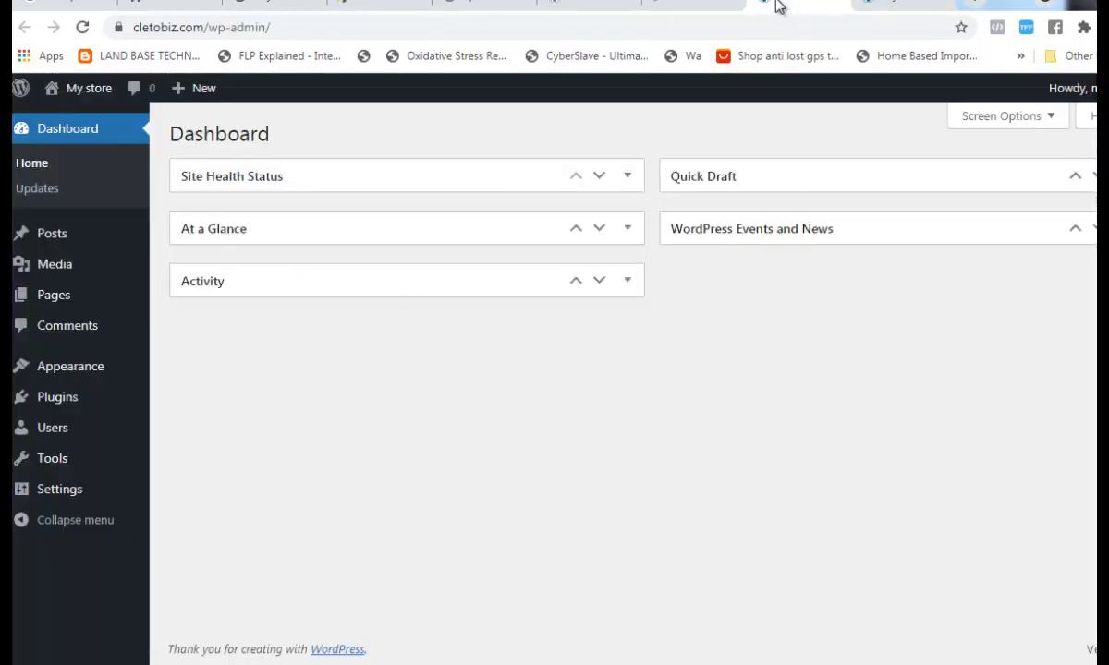
mouse_move(1072, 88)
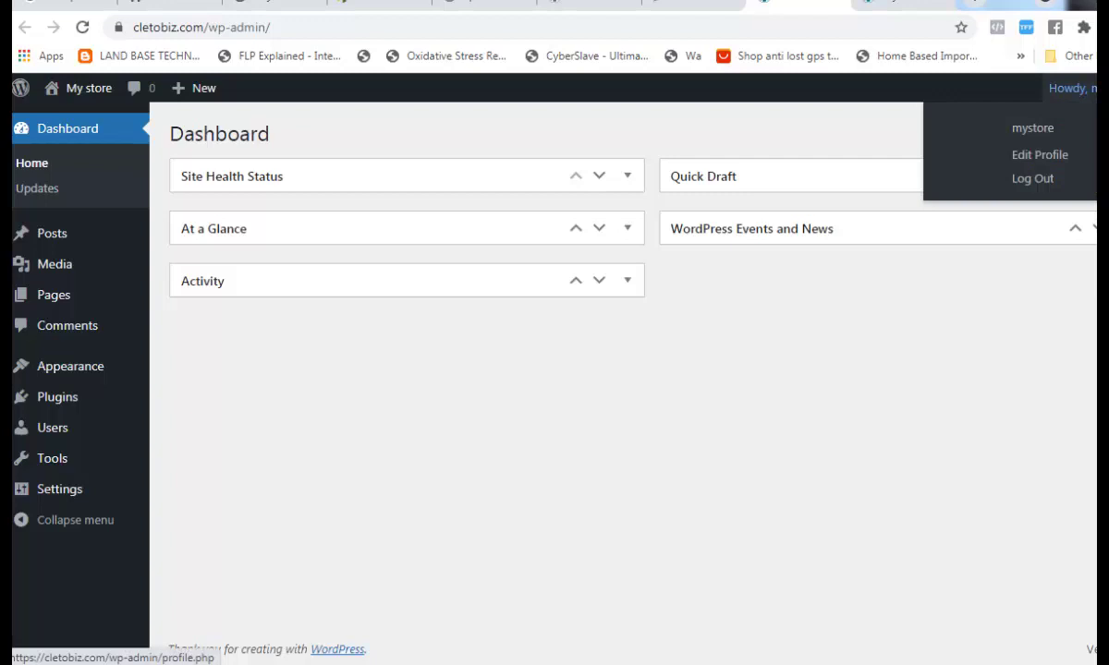
click(1050, 178)
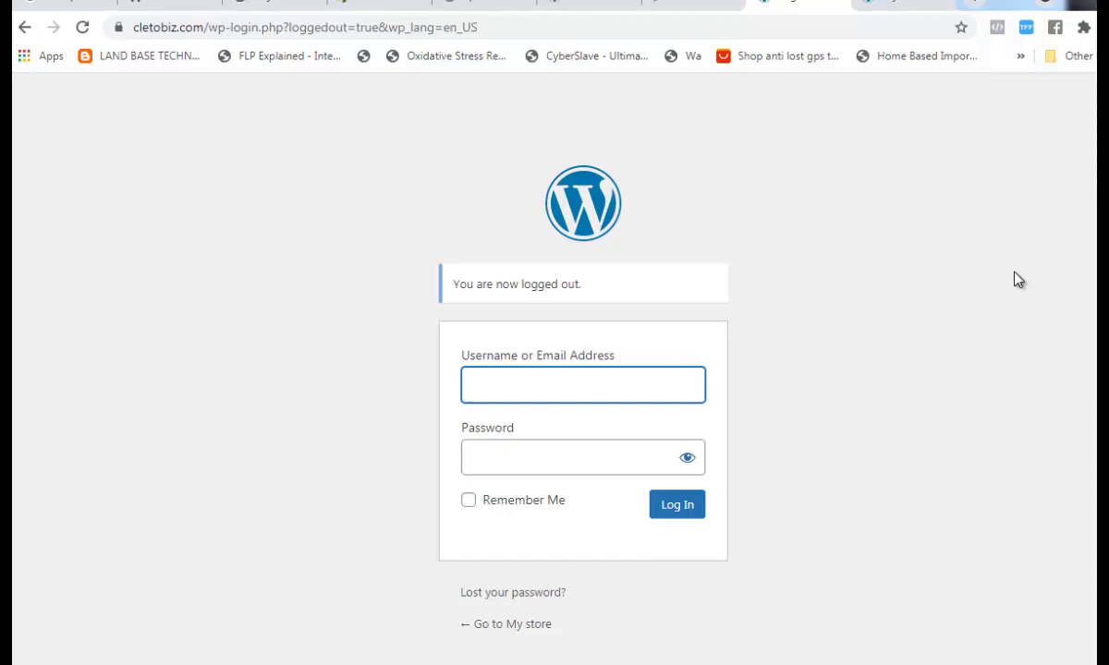
mouse_move(554, 664)
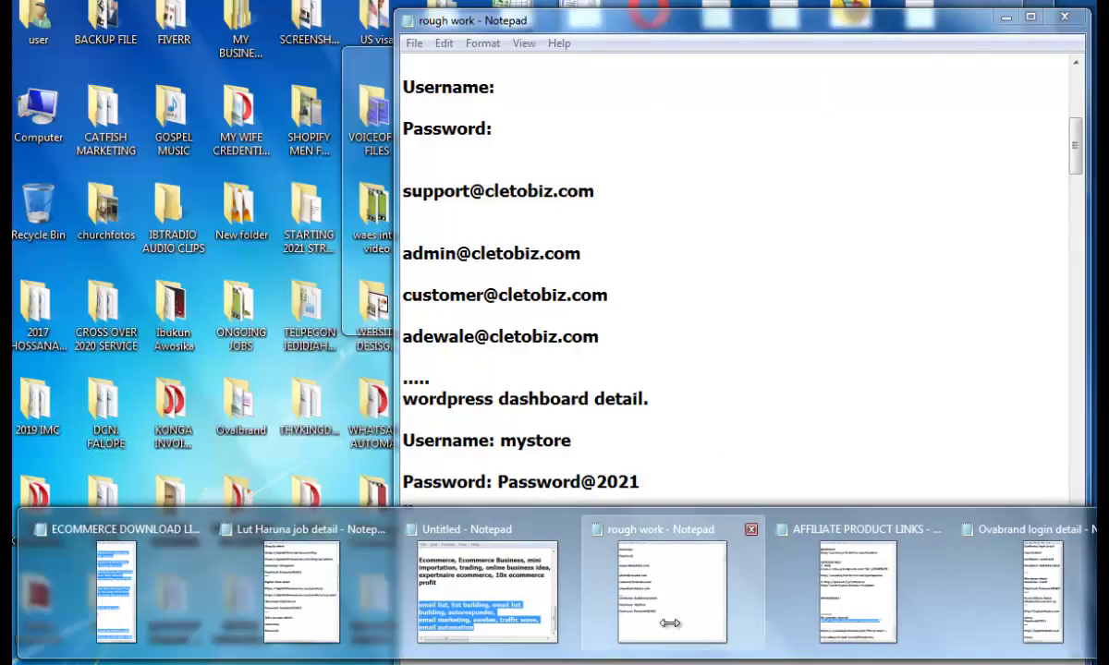
click(633, 592)
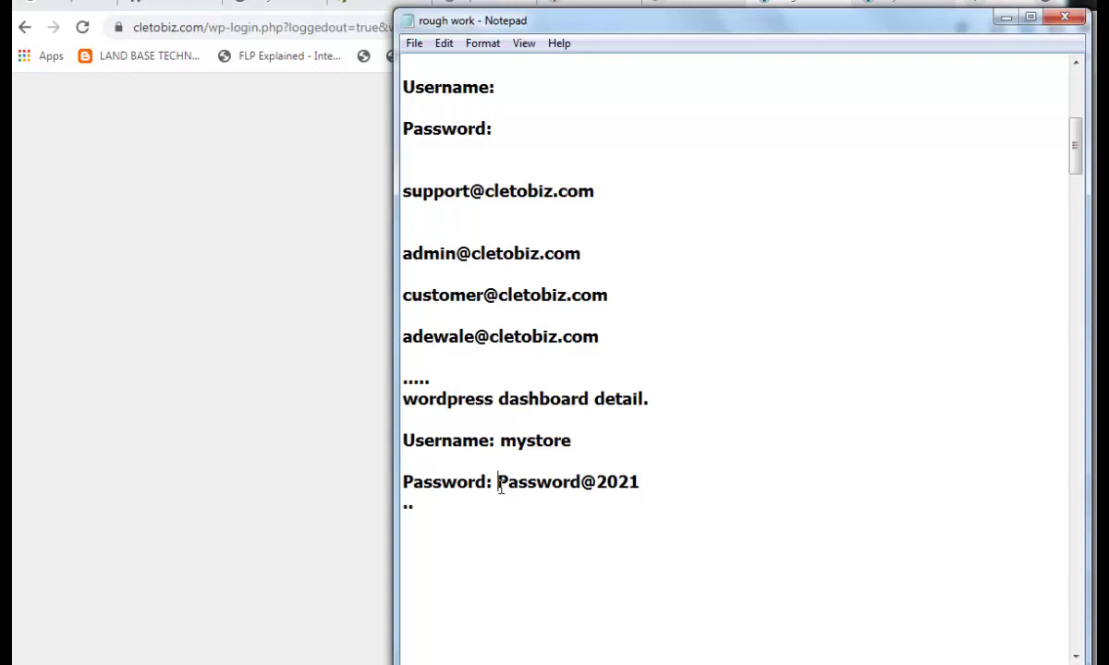
click(1096, 416)
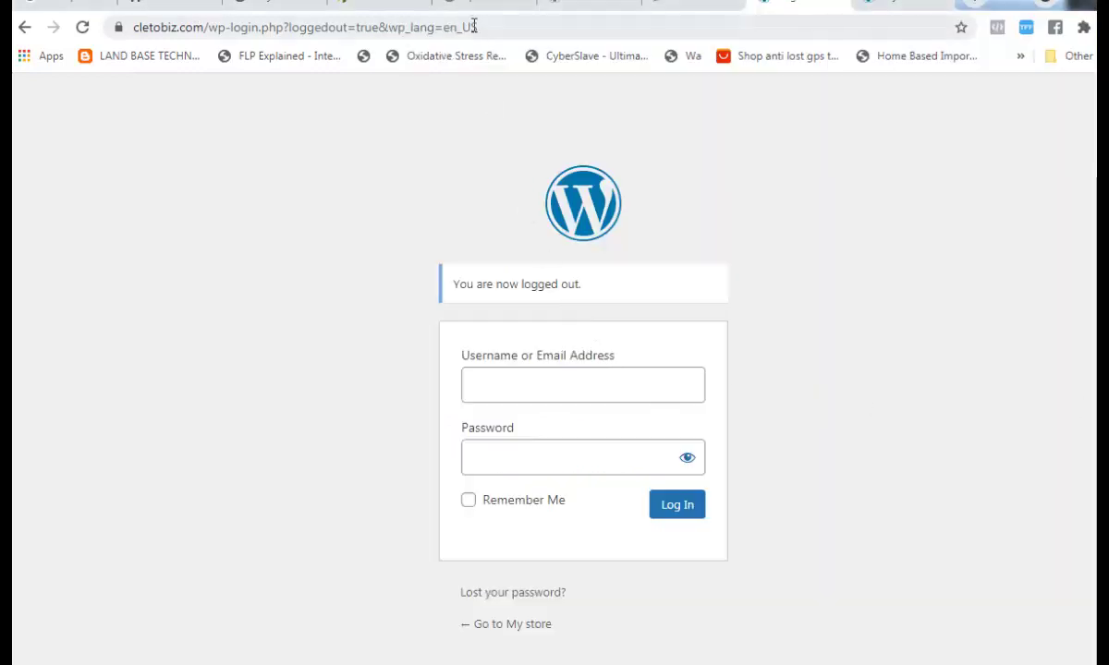
mouse_move(647, 663)
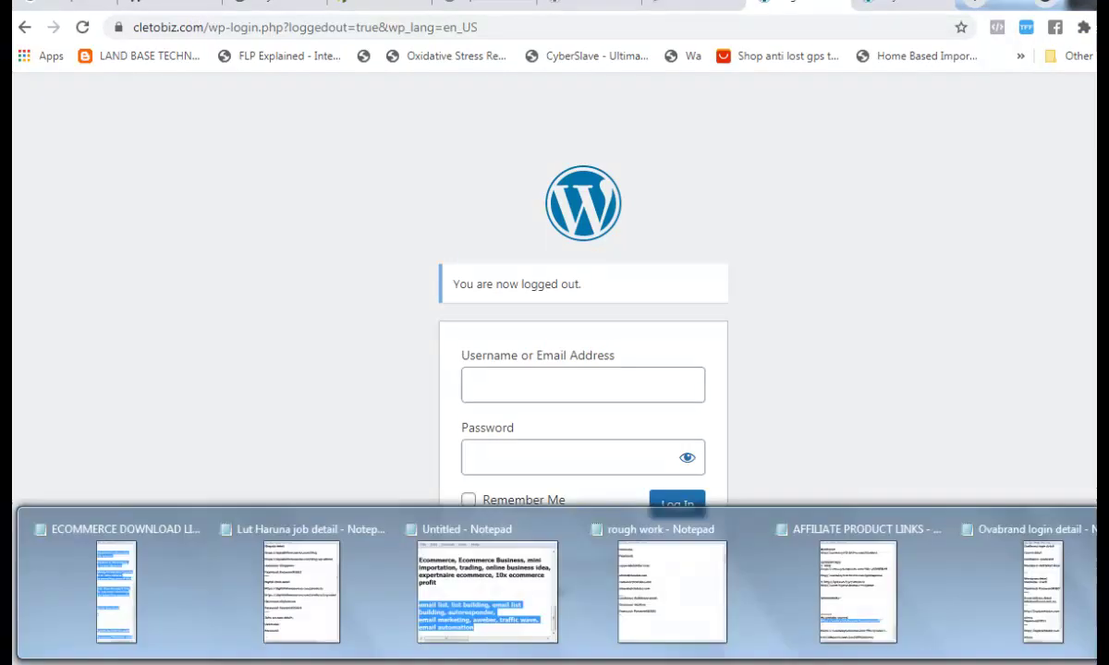
click(660, 634)
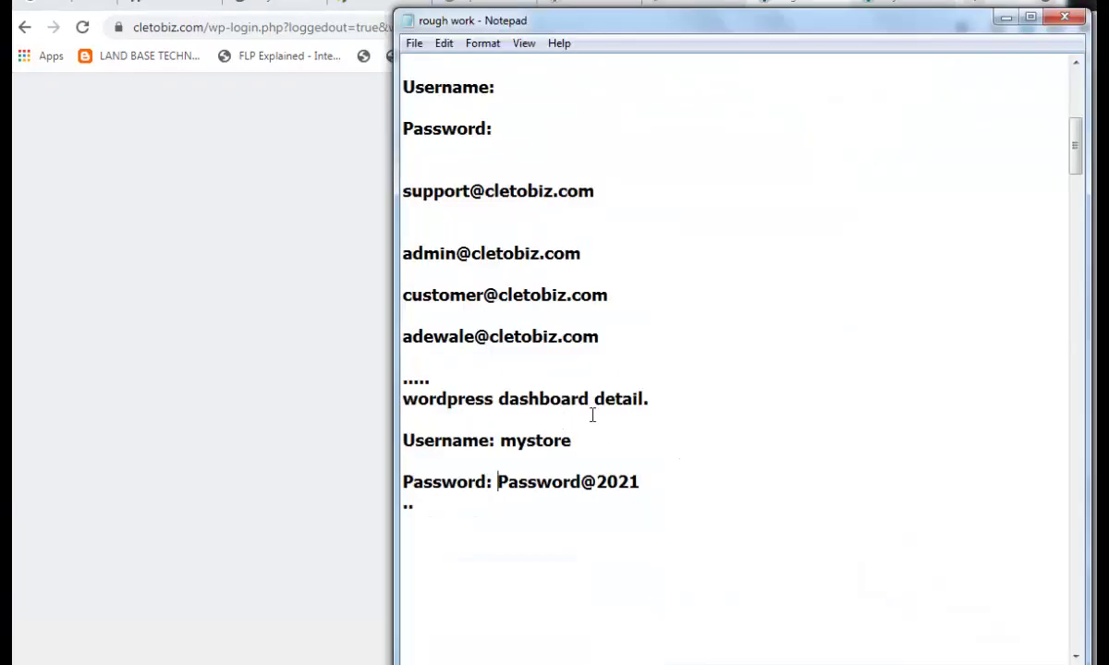
click(660, 400)
key(Return)
key(Return)
text(www.cletobiz.com/wp)
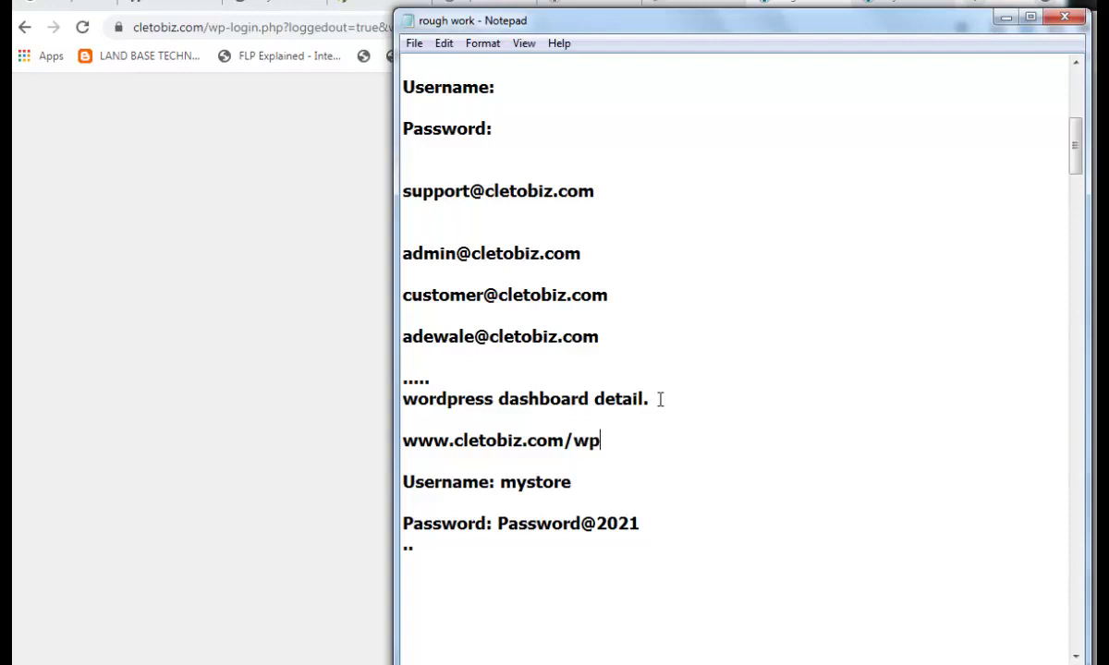
text(-admin)
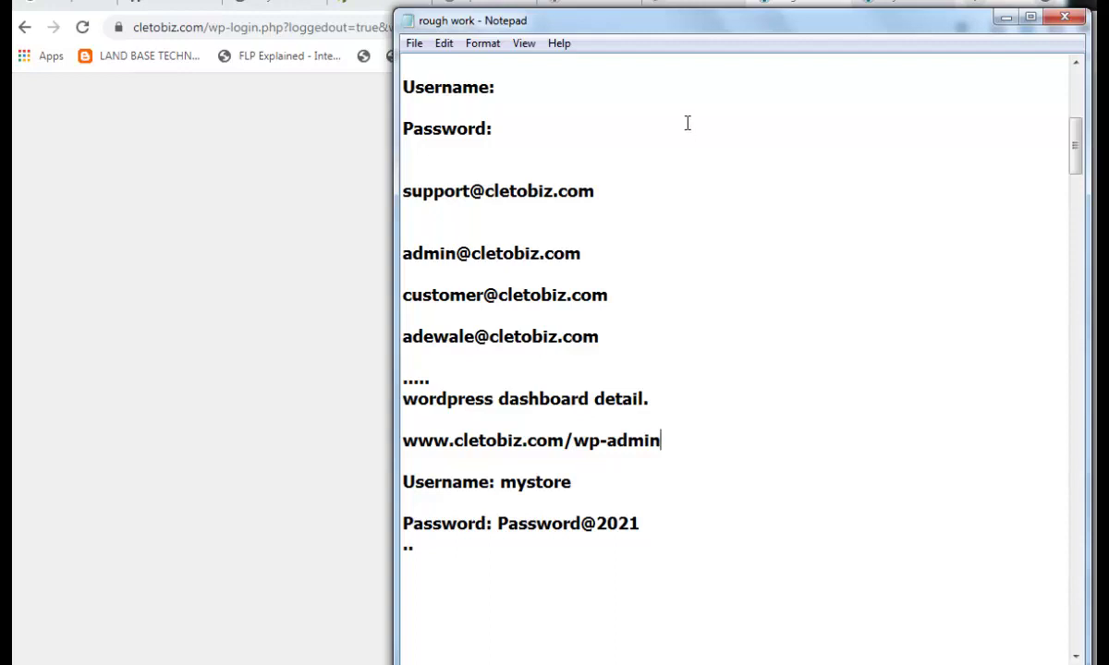
click(656, 4)
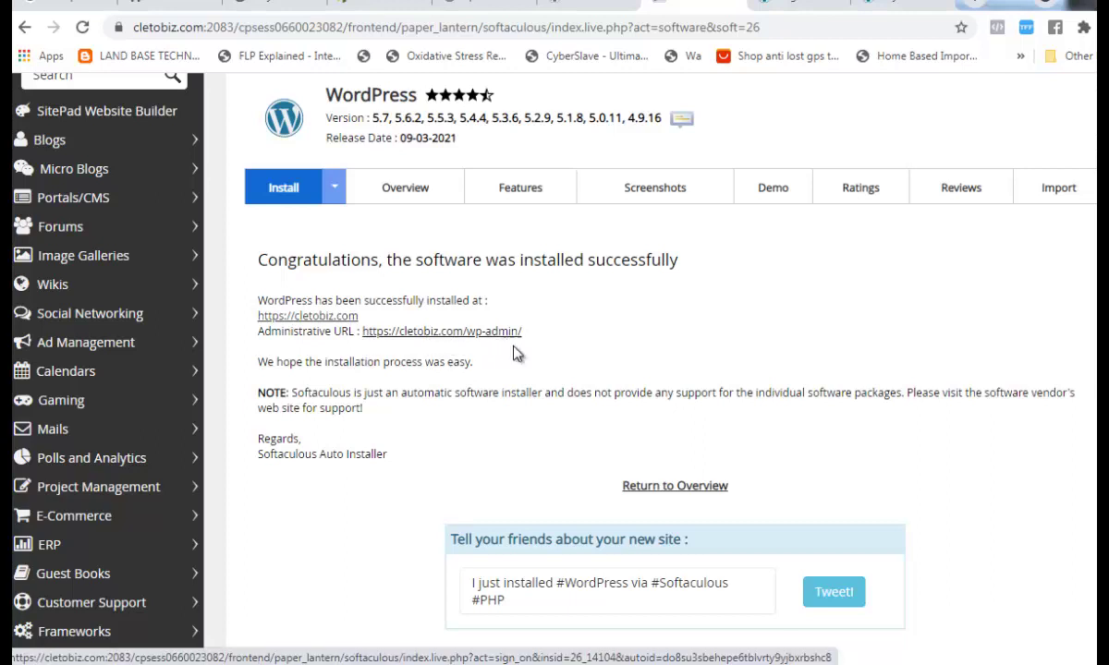
mouse_move(591, 663)
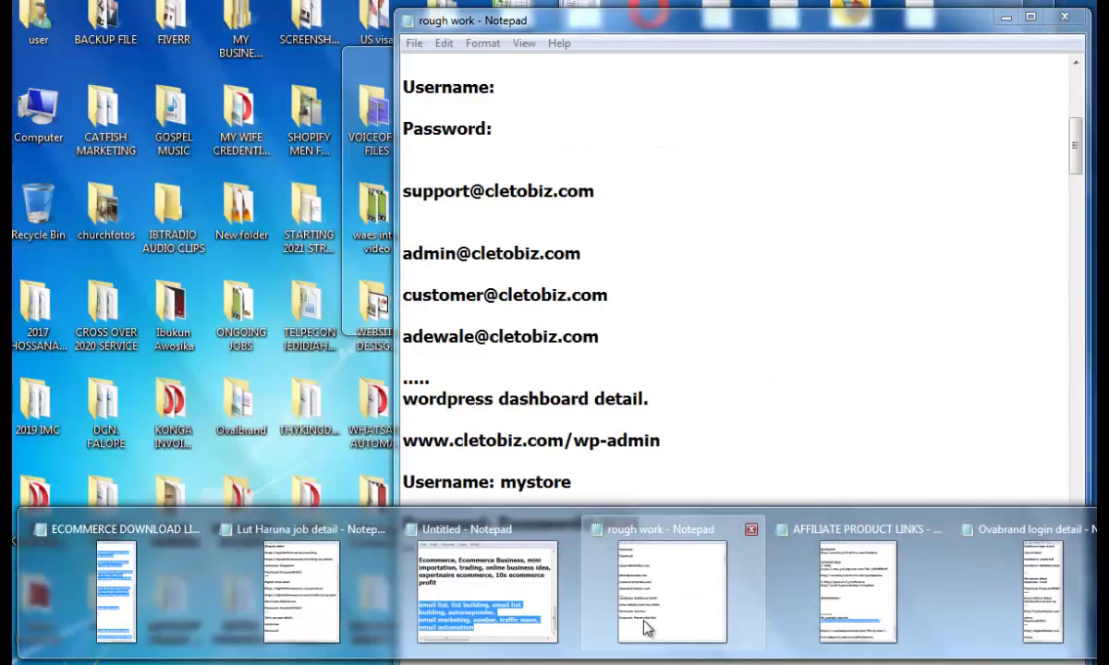
click(645, 628)
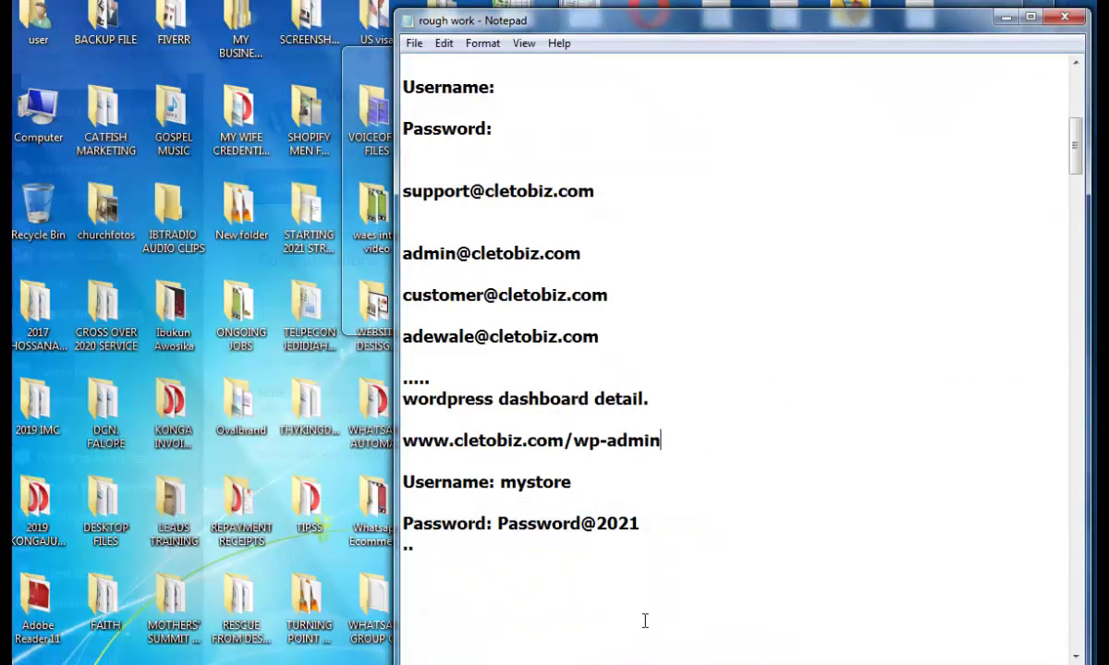
double_click(432, 443)
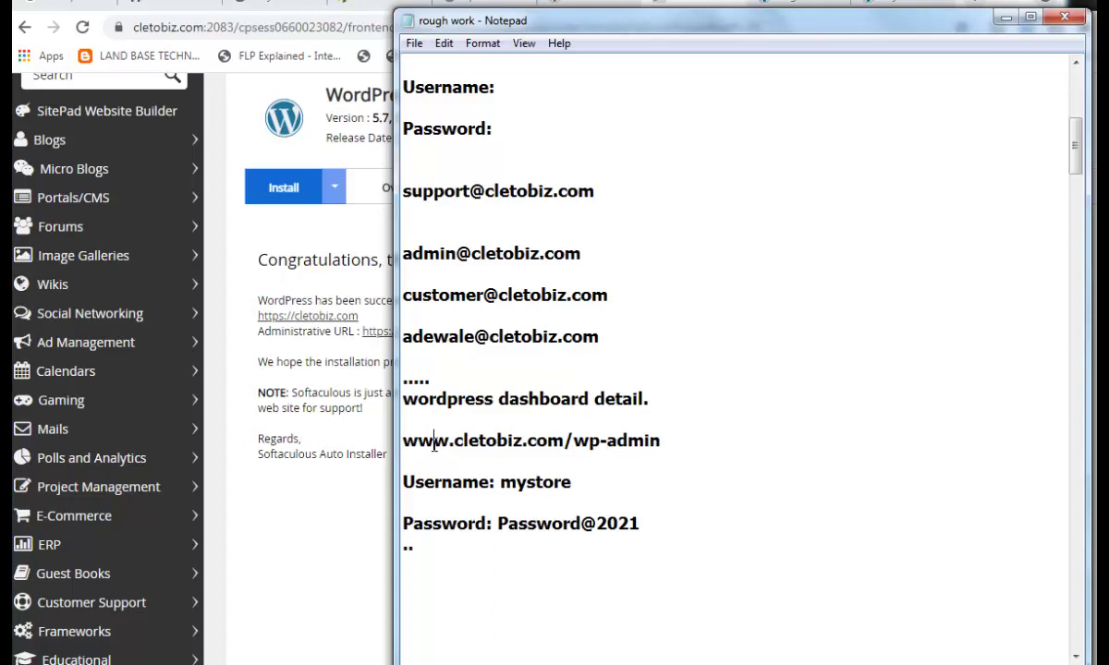
click(671, 444)
shift+click(403, 443)
key(ctrl+c)
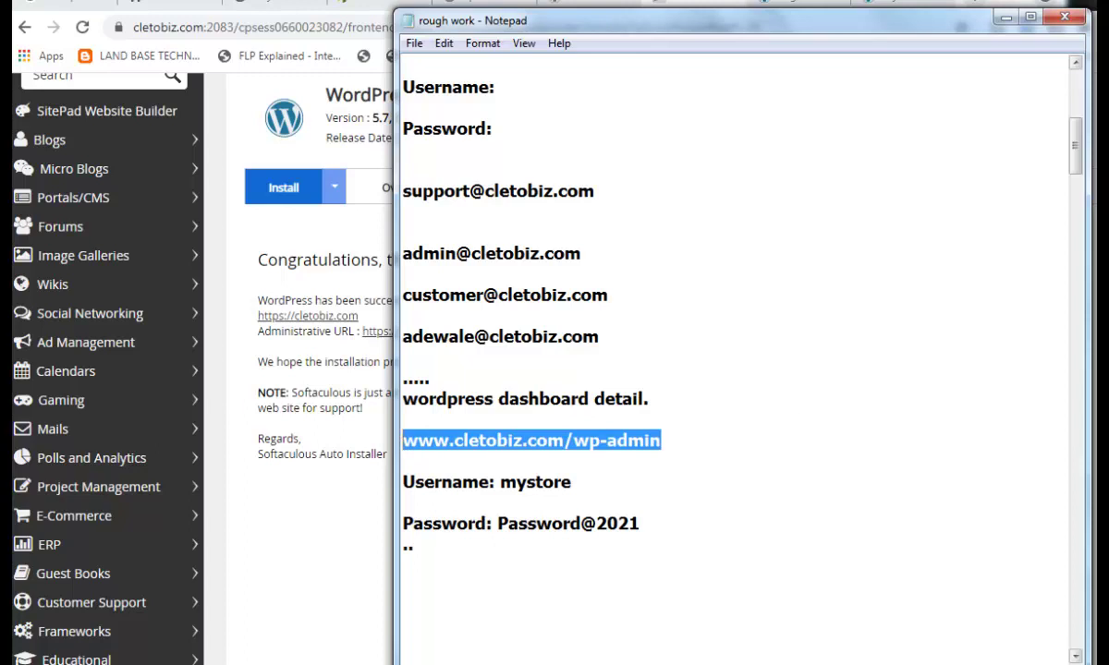
- Minimise the notes and switch to the My store site tab in Chrome
click(1006, 17)
click(791, 7)
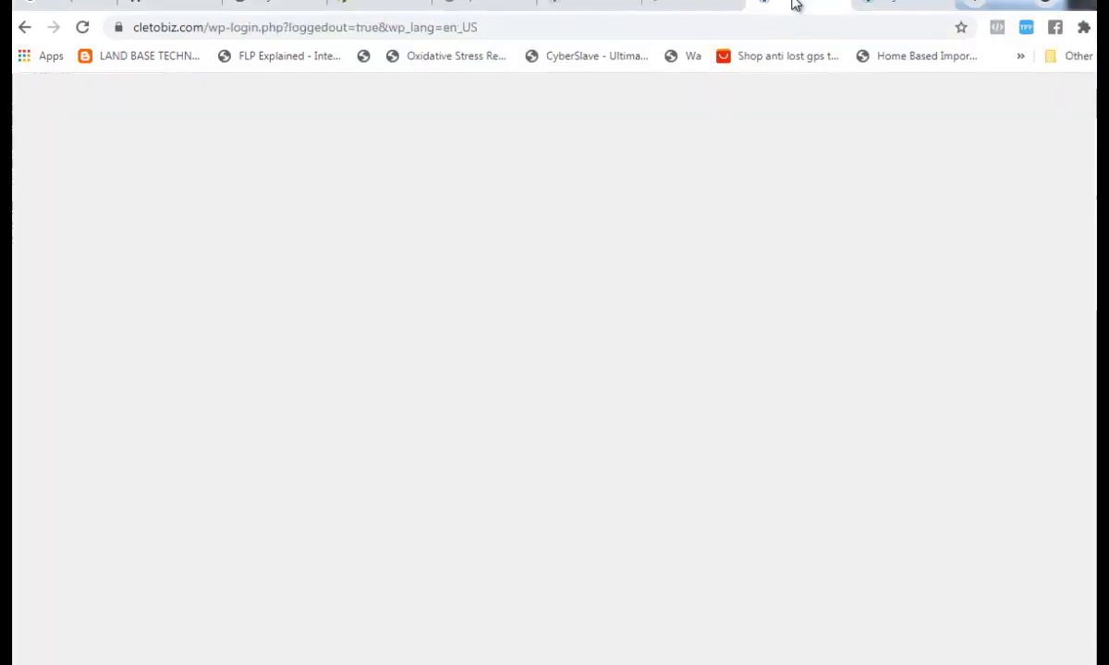
click(838, 5)
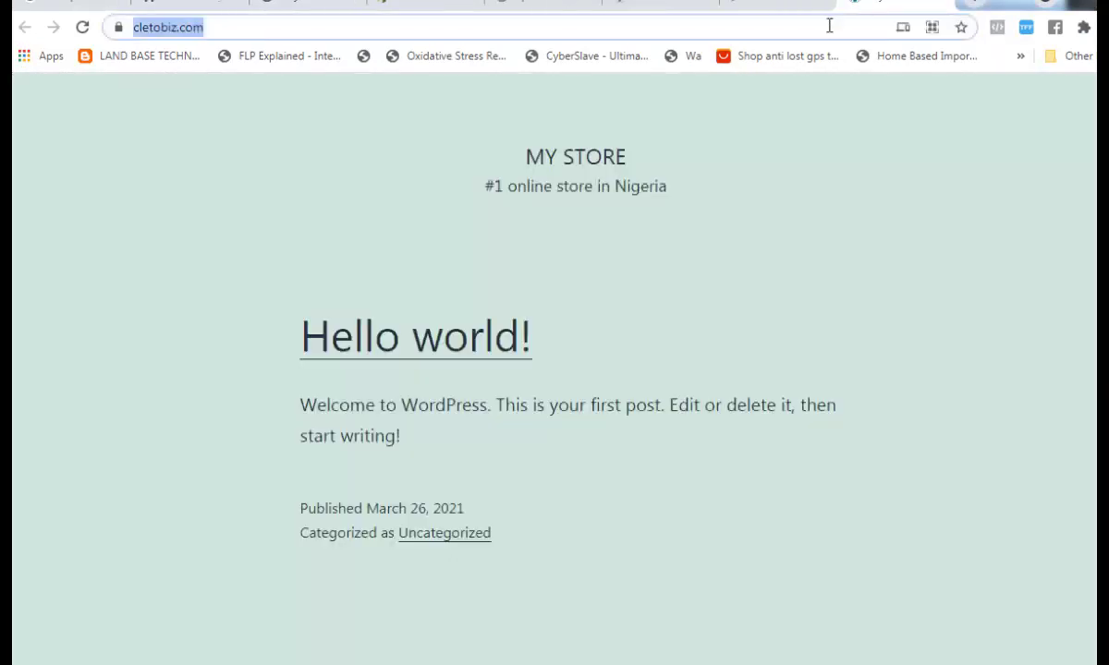
click(965, 7)
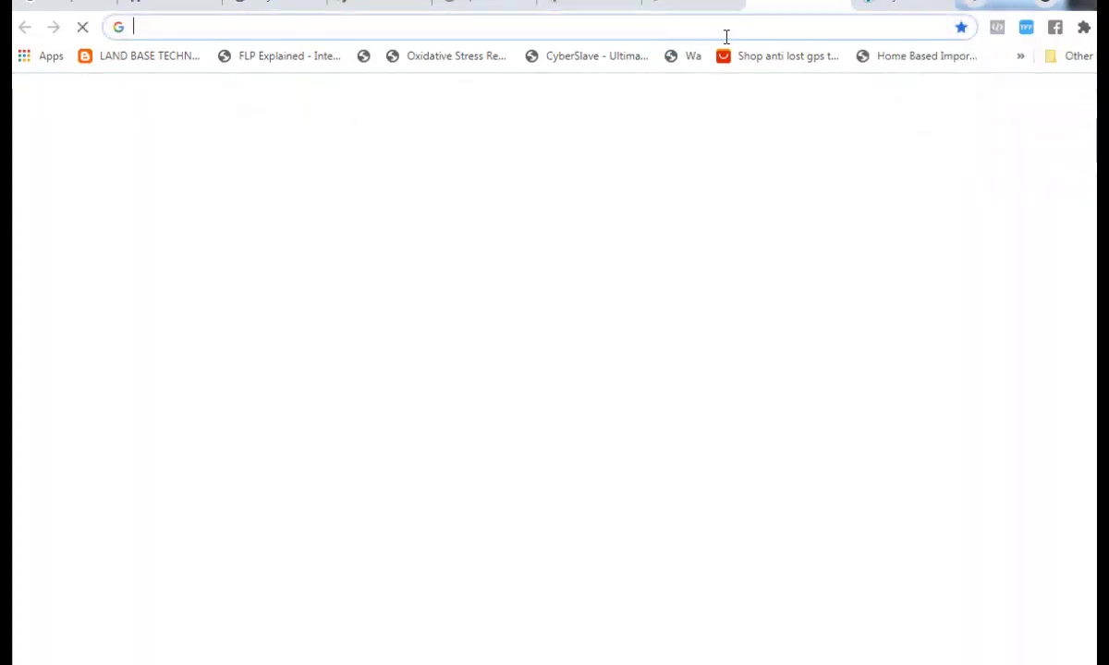
click(711, 29)
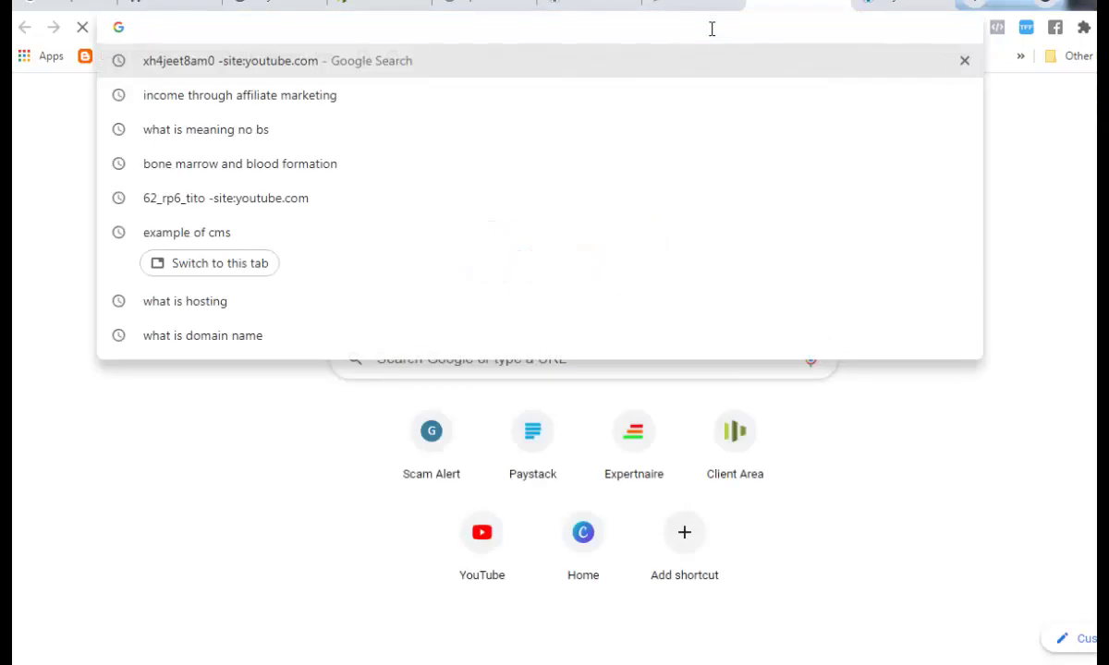
key(ctrl+v)
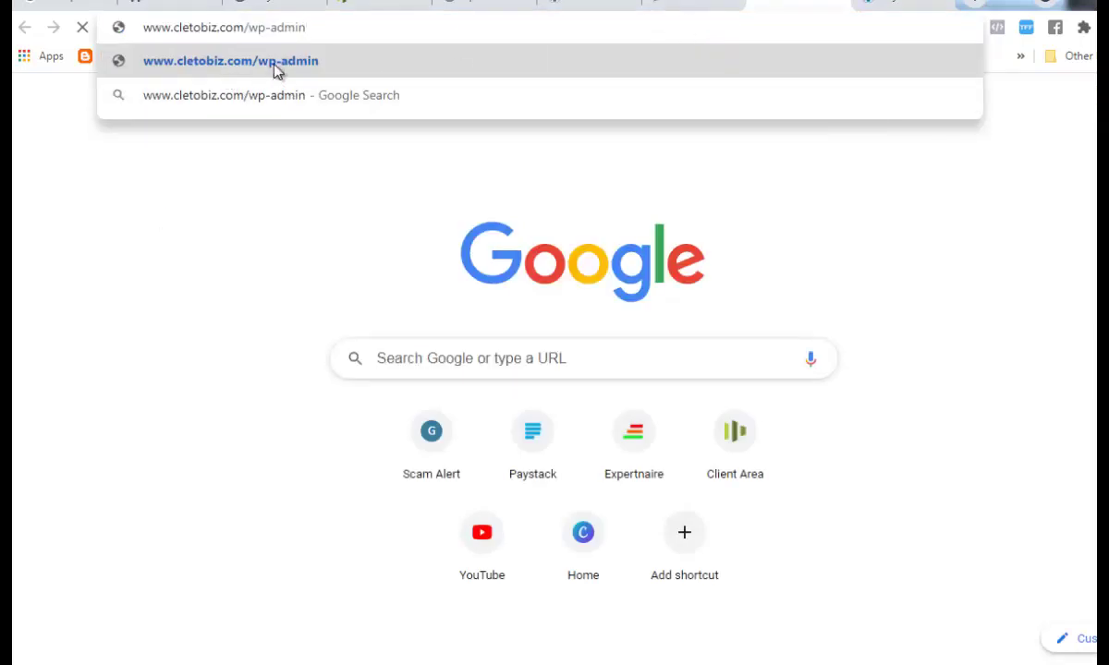
click(278, 64)
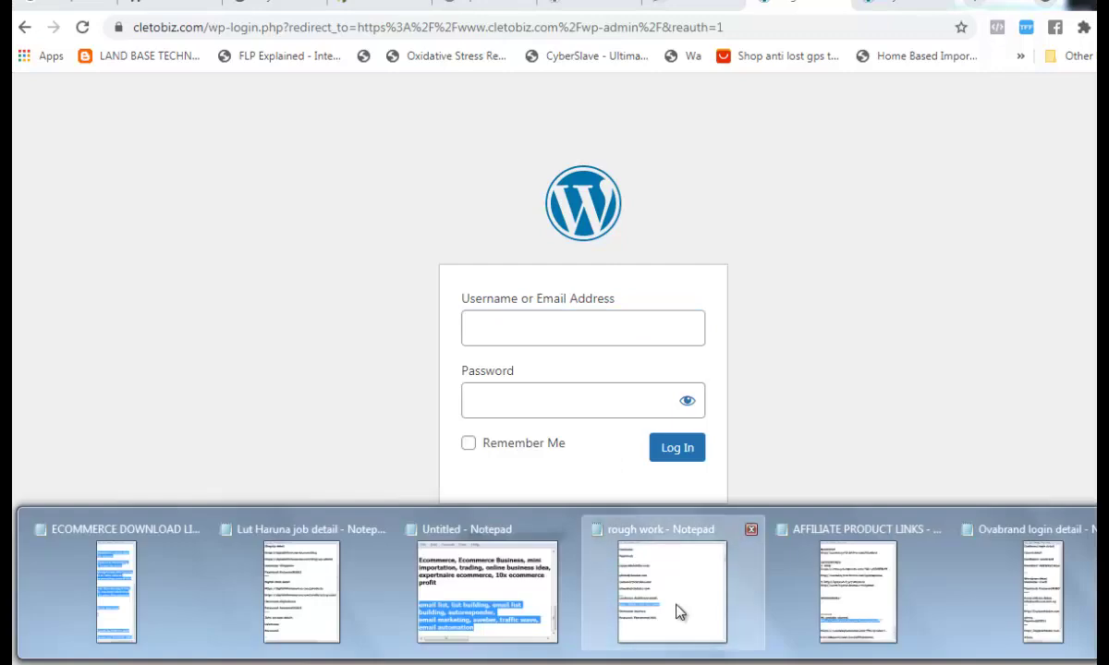
- Copy the saved account password from the rough work notes
click(675, 608)
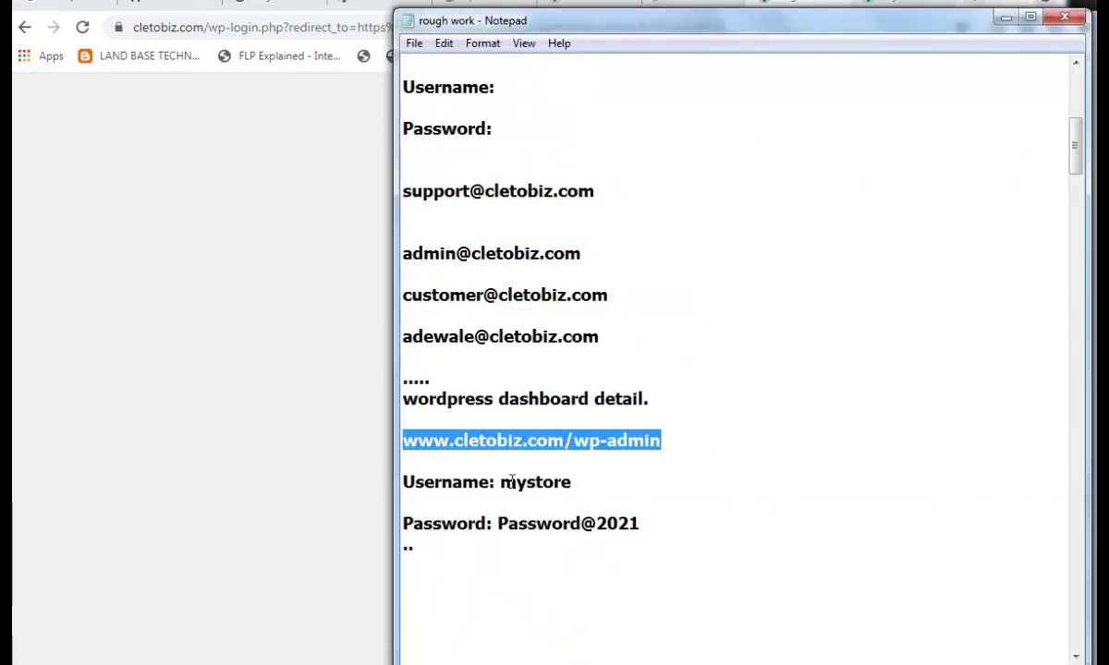
click(483, 483)
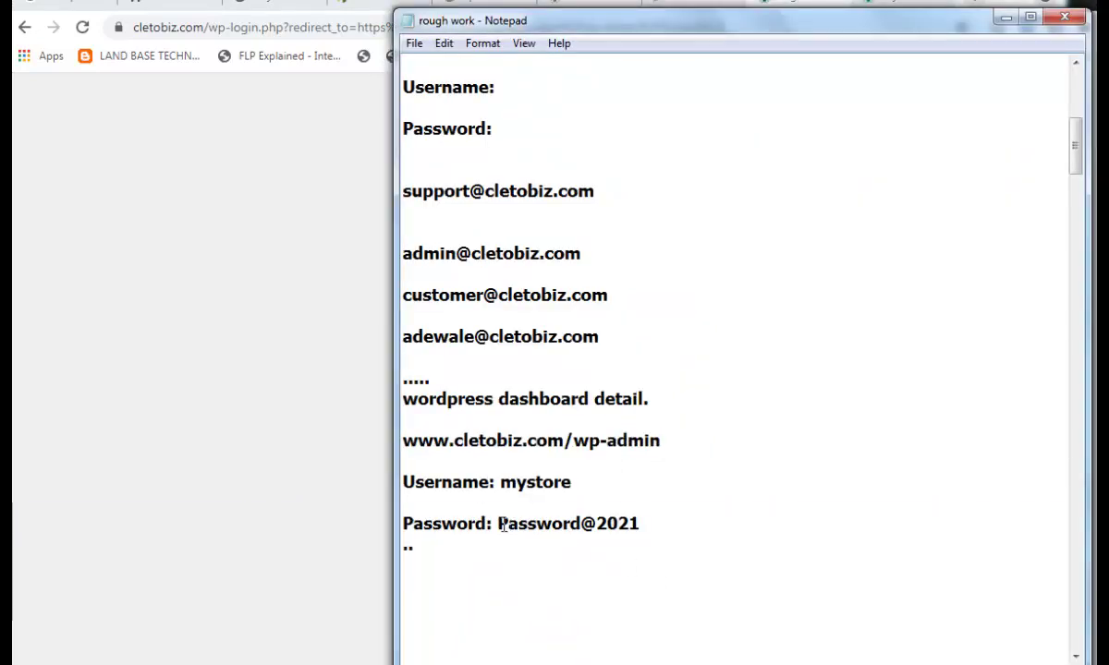
drag(499, 524, 644, 527)
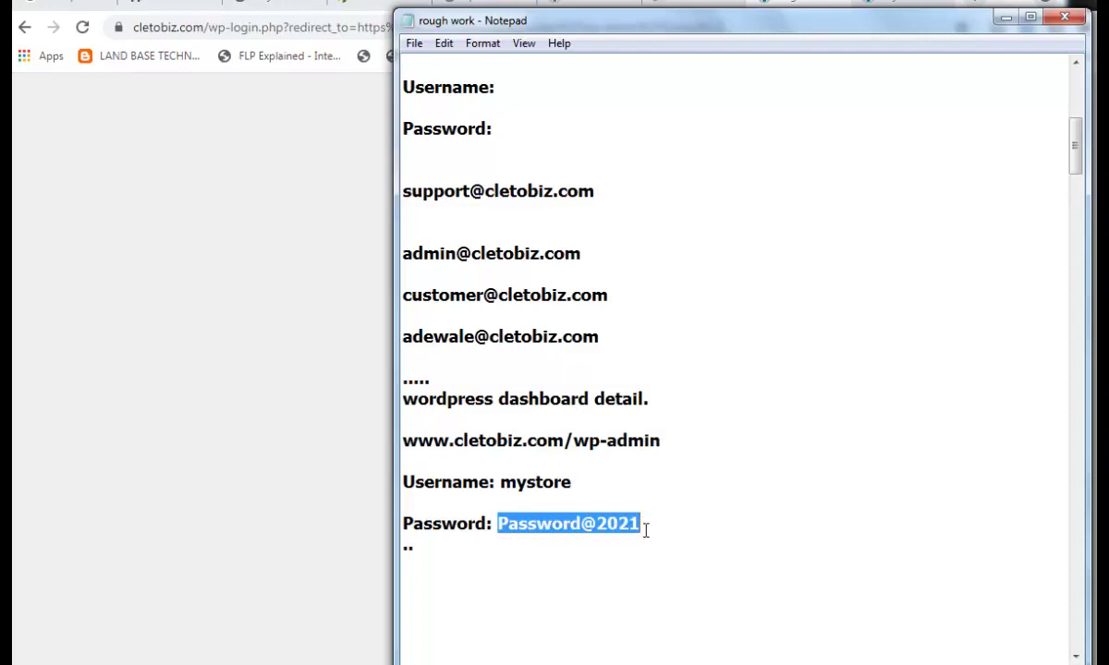
click(1005, 17)
- Log in with the admin username and the pasted password
click(632, 330)
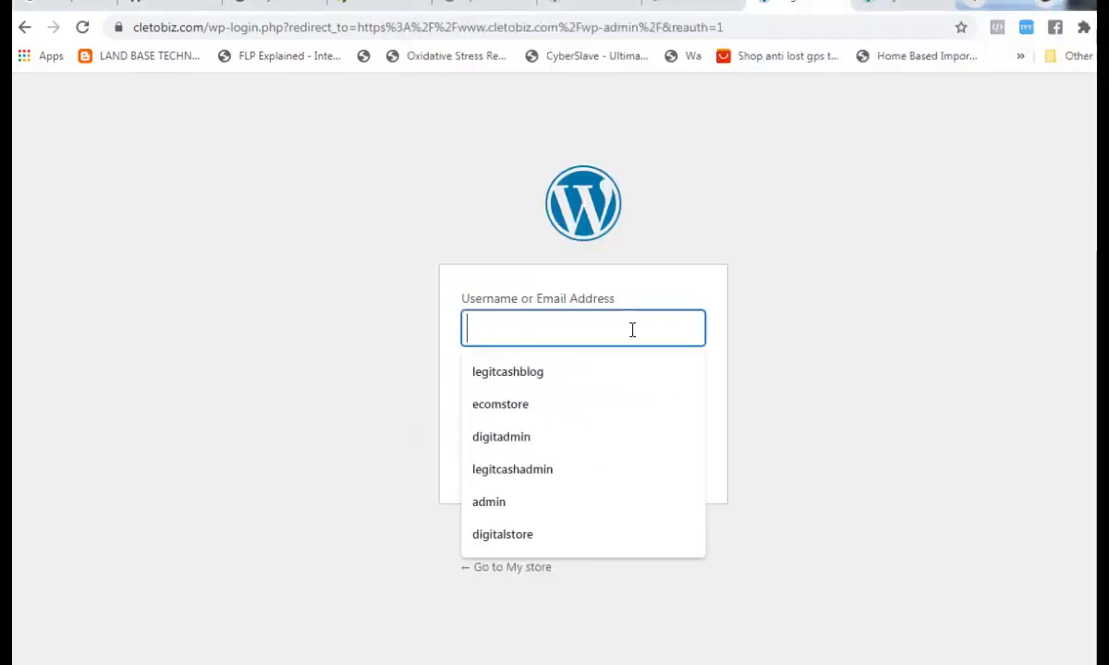
text(mystore)
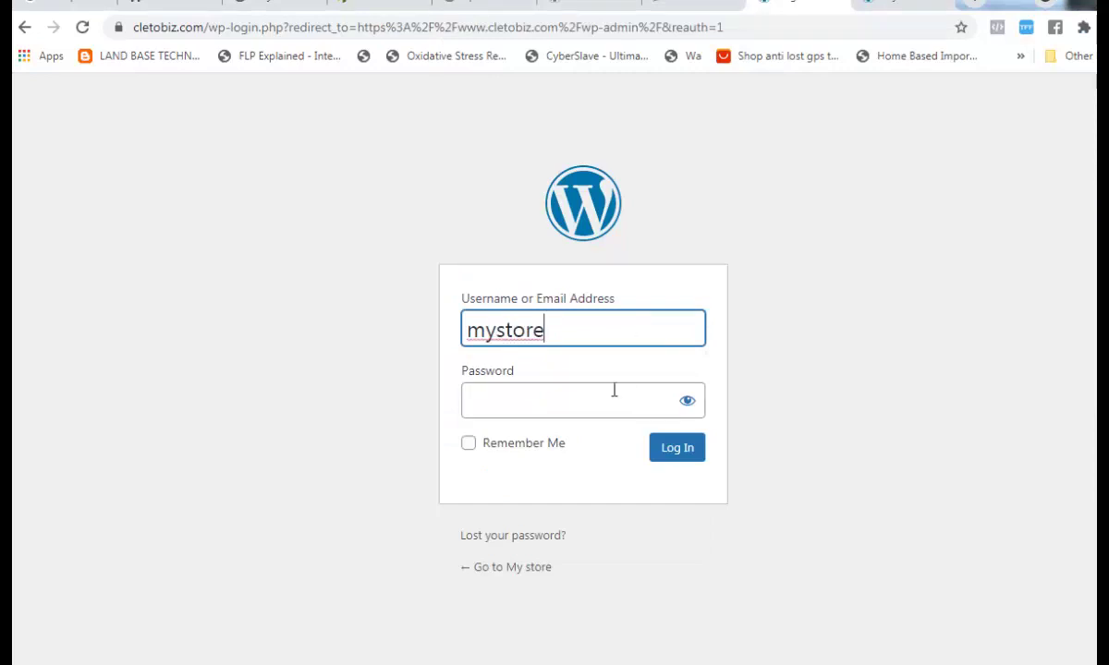
click(607, 413)
key(ctrl+v)
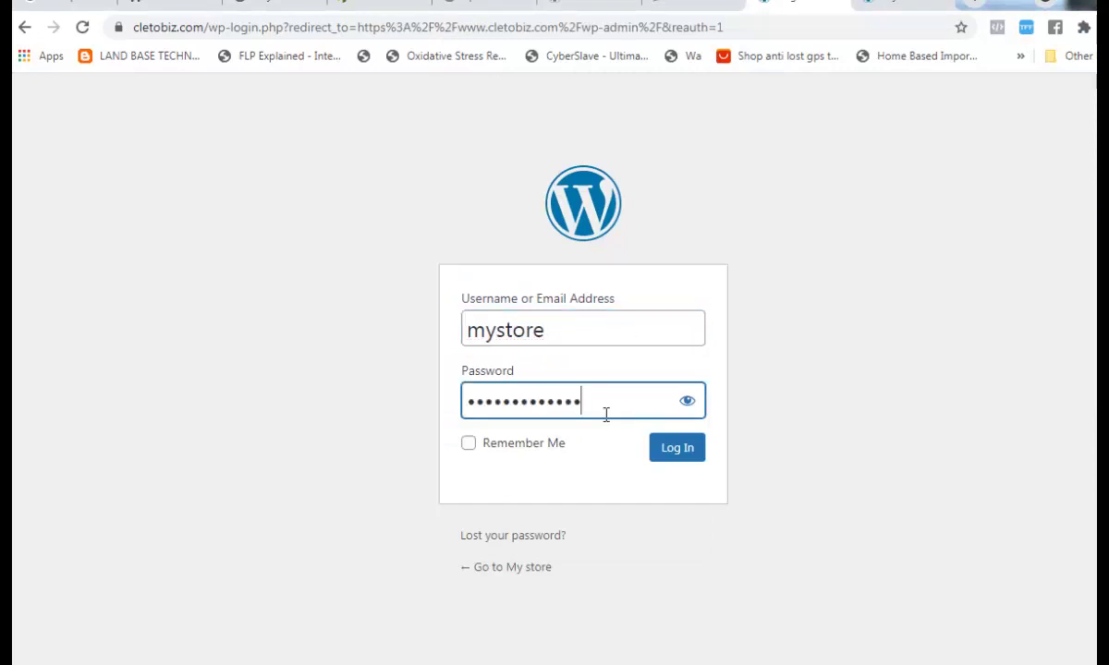
click(667, 450)
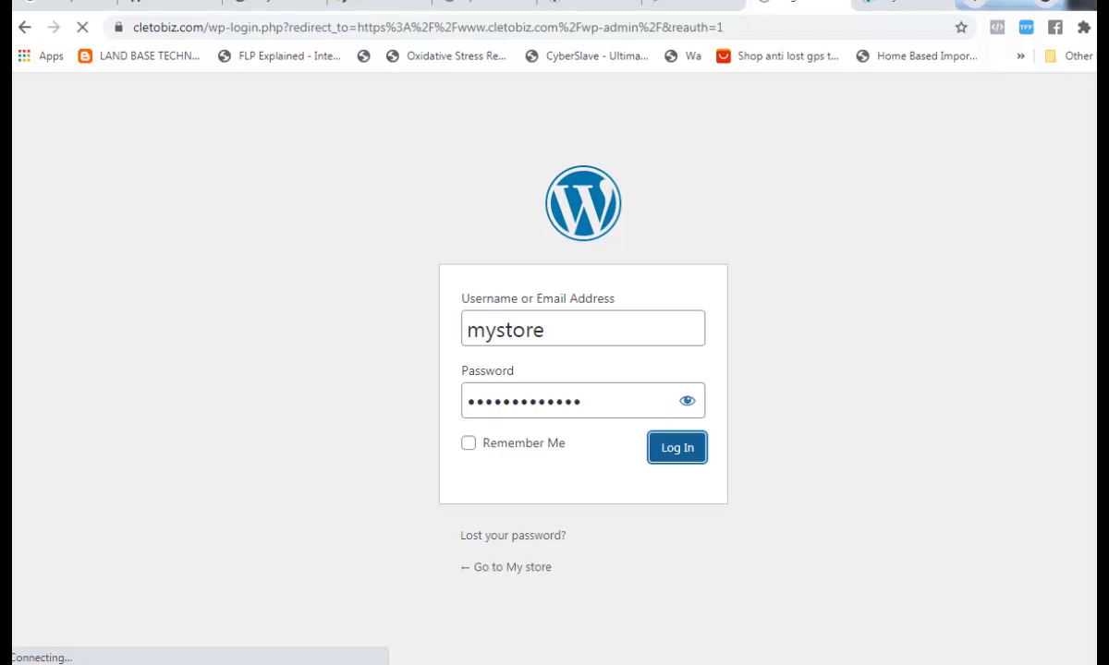
- Let the login finish and the My store Dashboard load with its Site Health and At a Glance panels
mouse_move(555, 664)
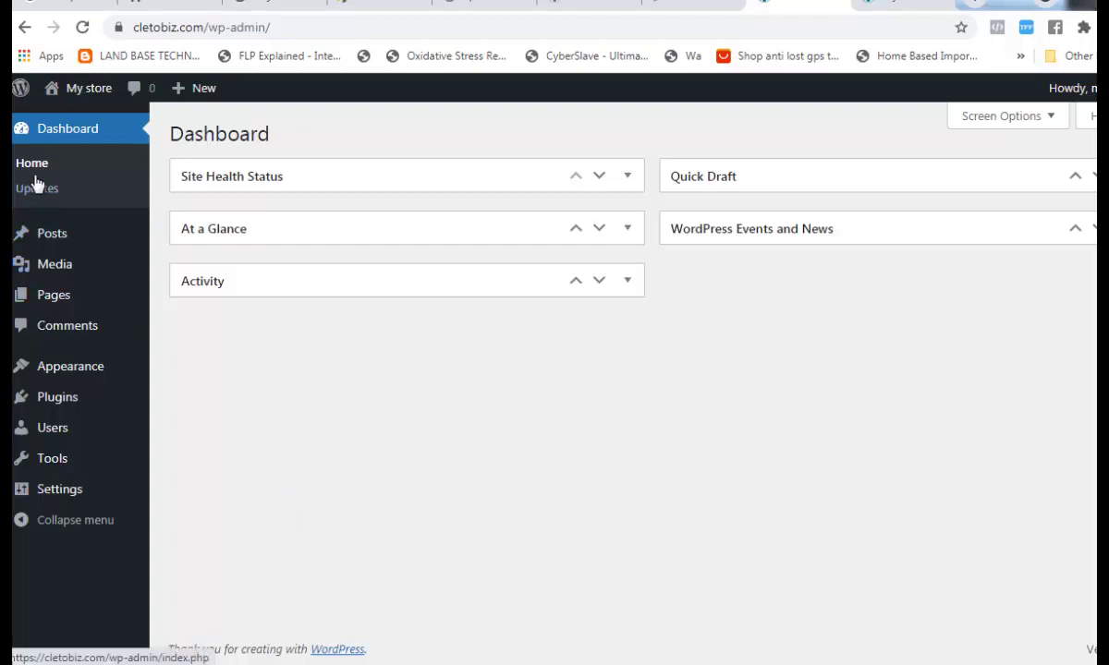
mouse_move(52, 236)
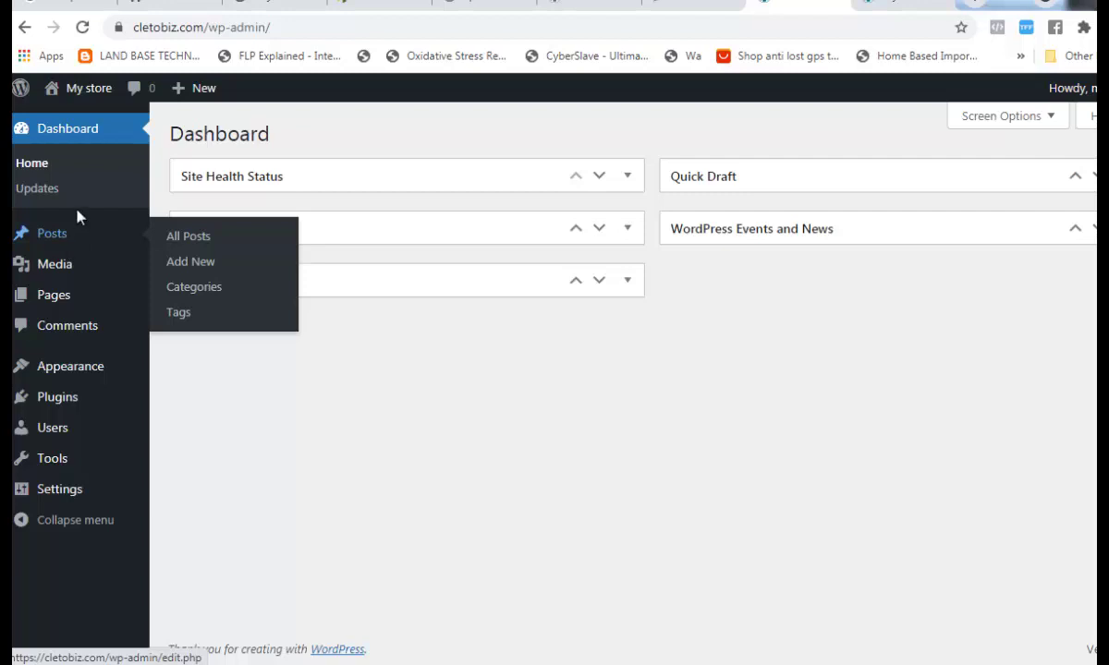
mouse_move(51, 274)
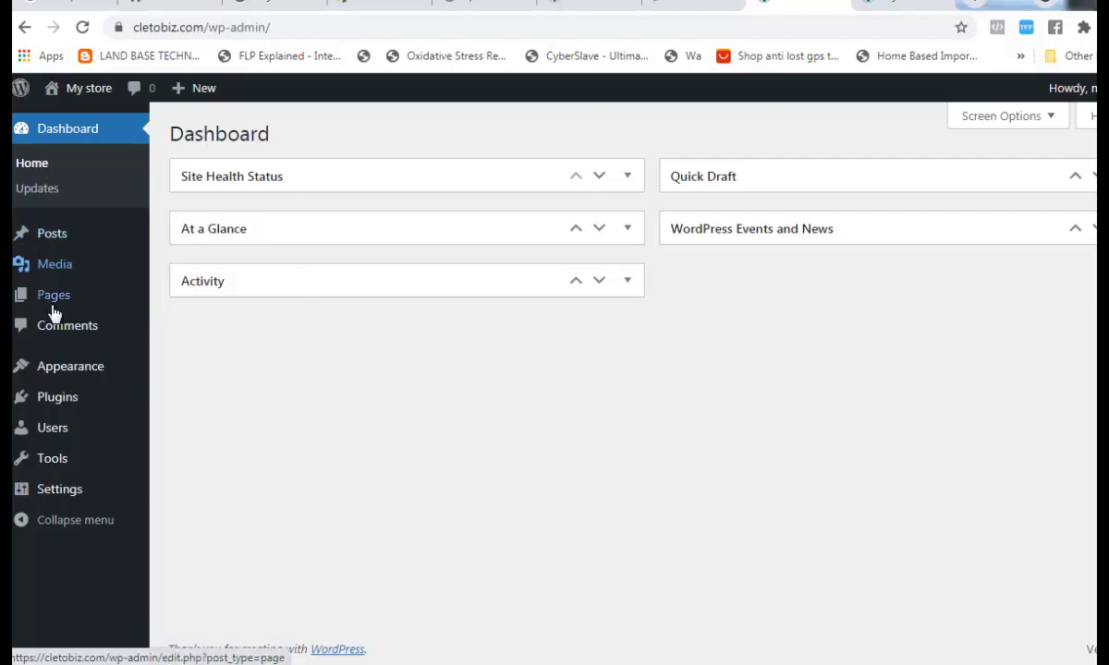
mouse_move(55, 302)
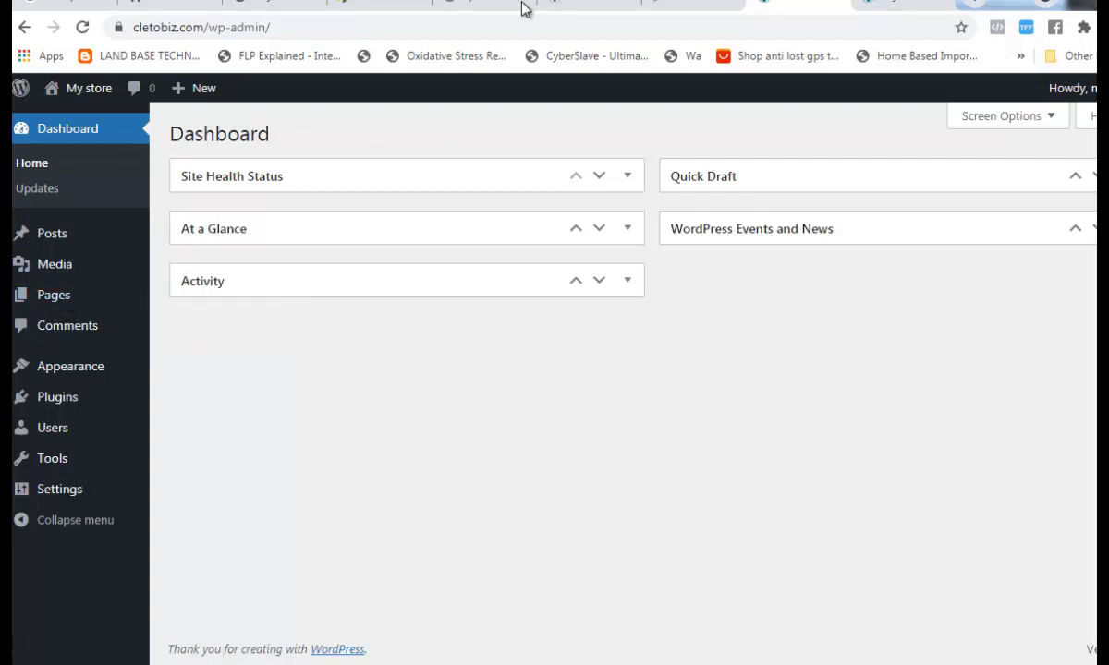
click(580, 8)
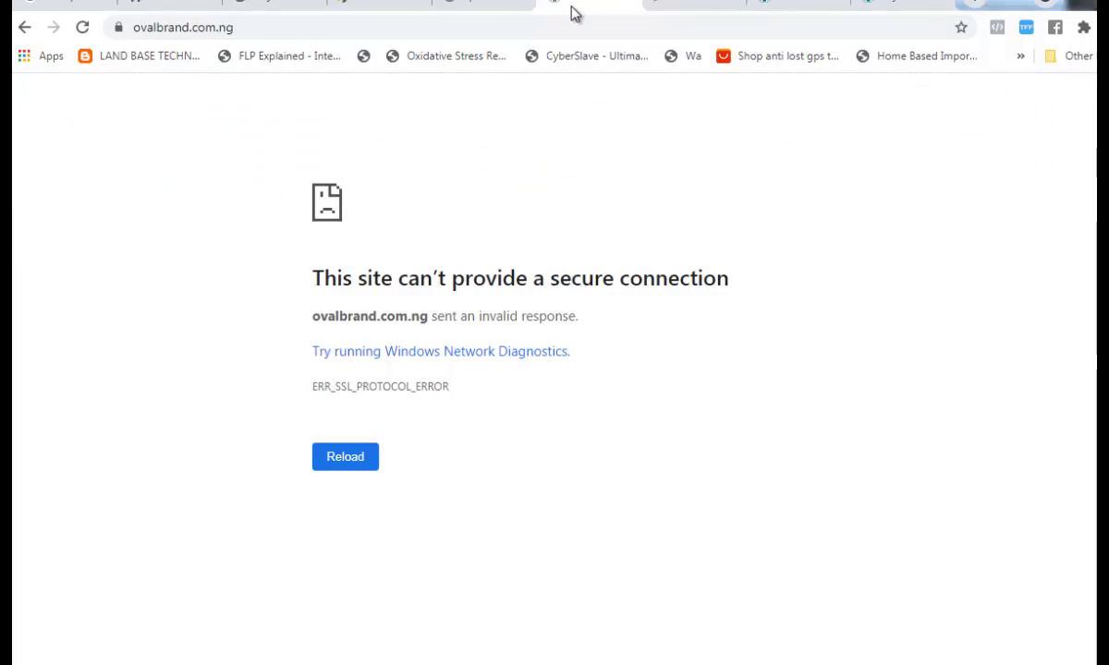
key(F5)
click(776, 8)
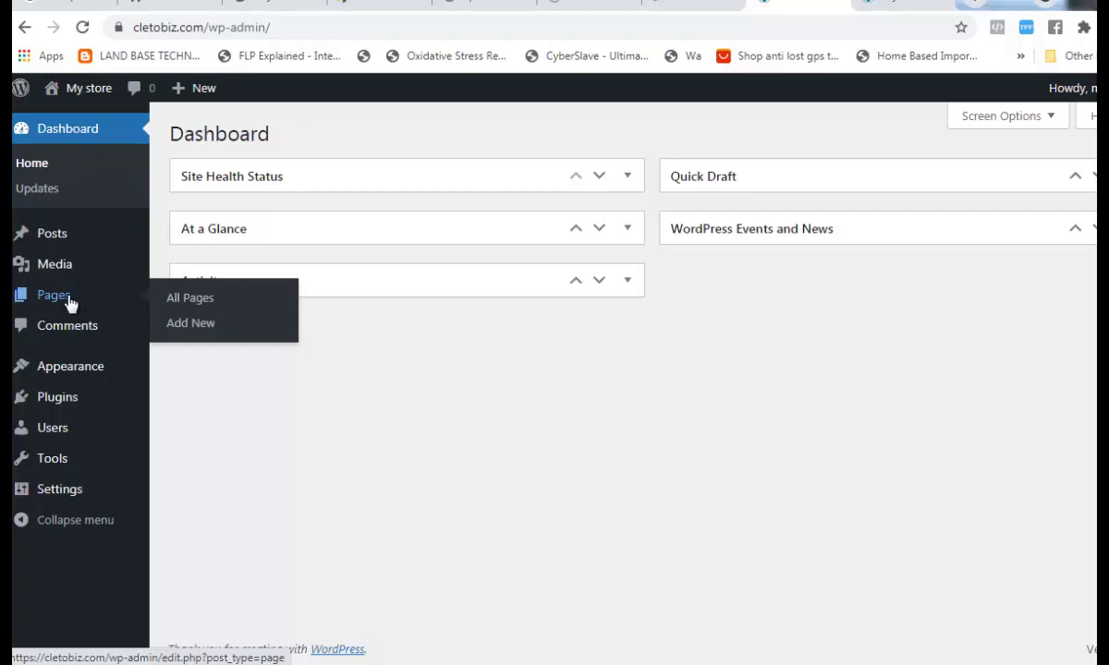
- Open All Pages to list the Privacy Policy and Sample Page entries
click(201, 309)
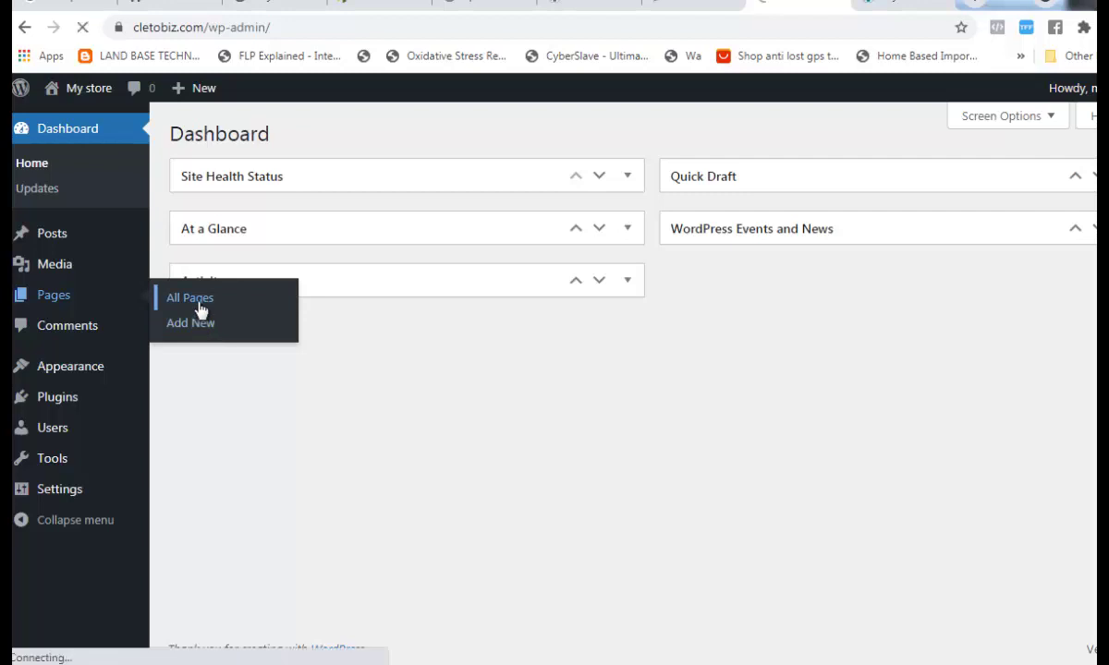
click(466, 5)
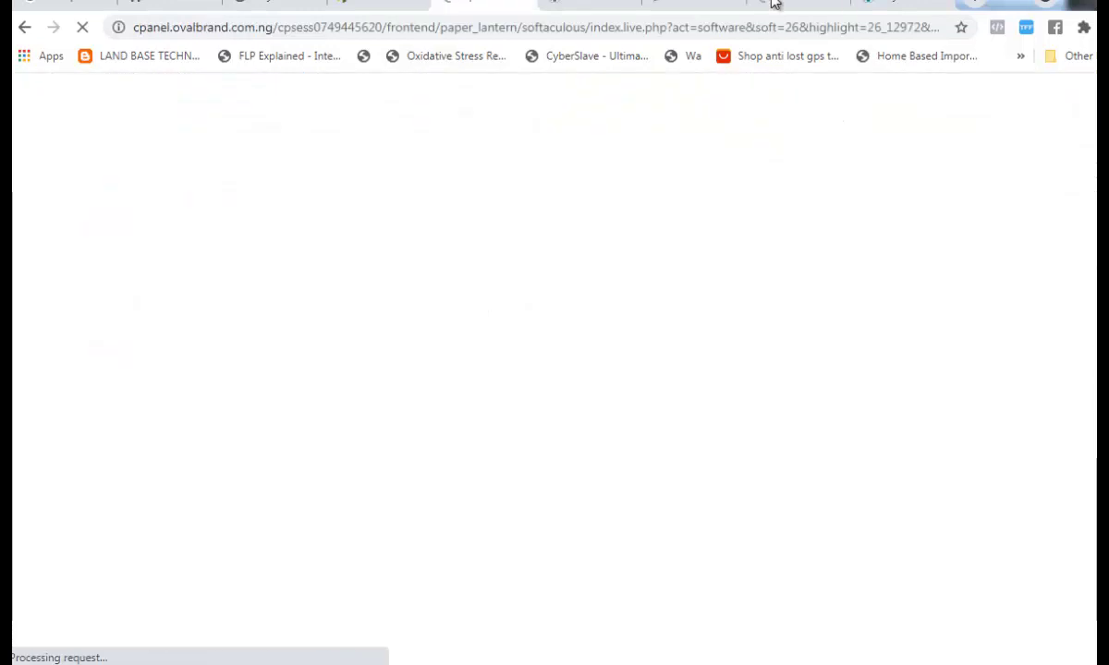
click(774, 4)
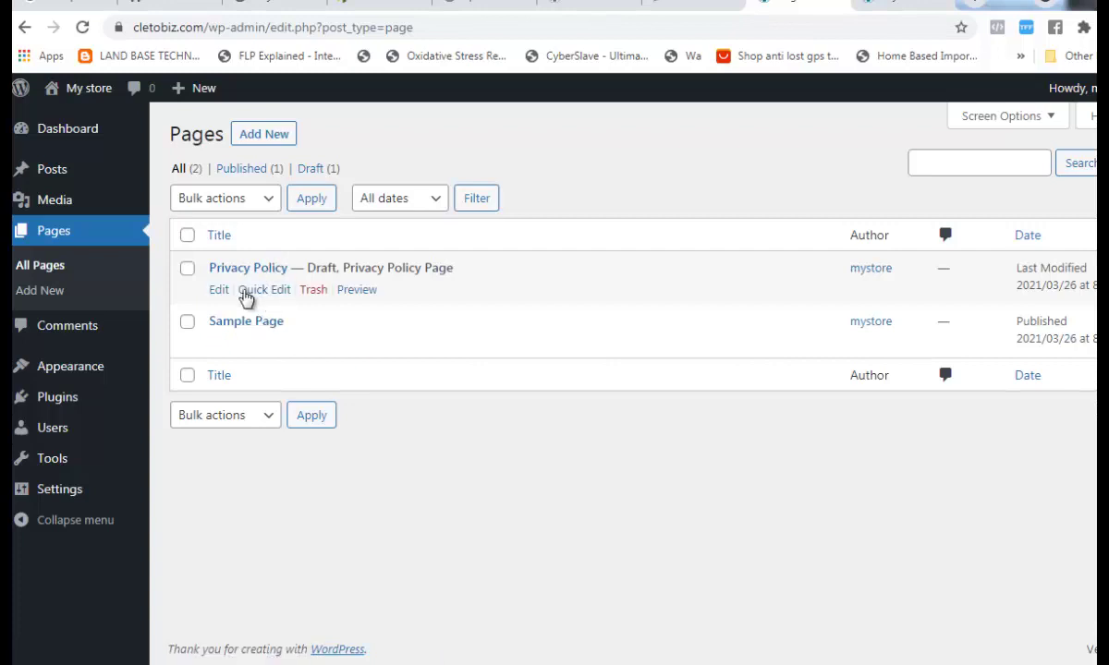
- Select Privacy Policy and Sample Page and apply the Move to Trash bulk action
click(189, 326)
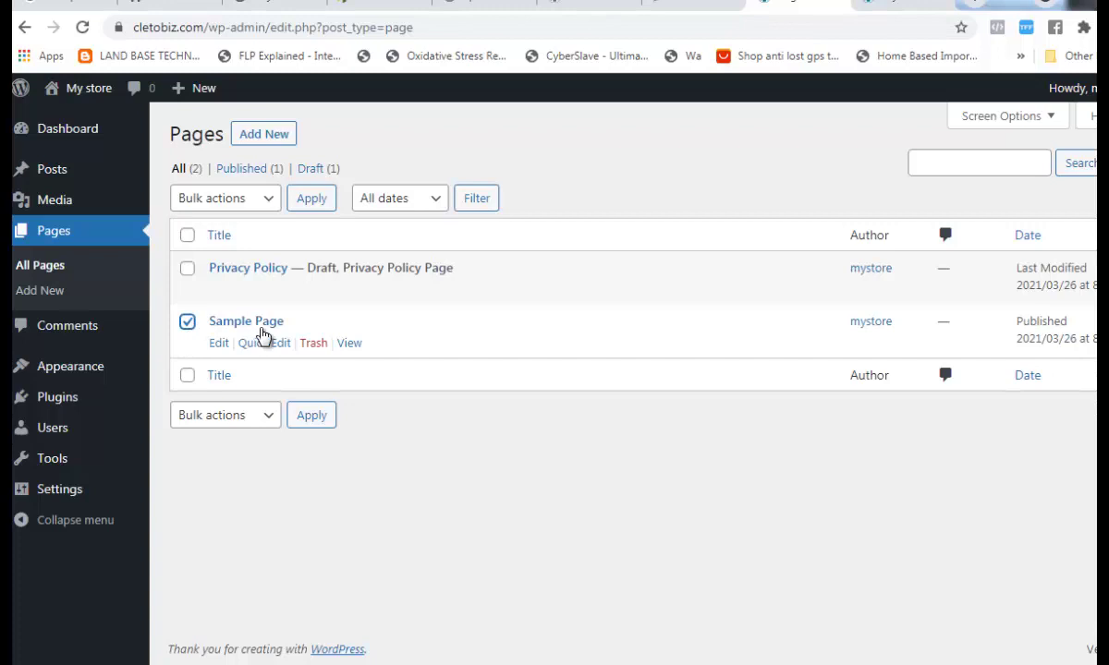
click(186, 268)
click(268, 203)
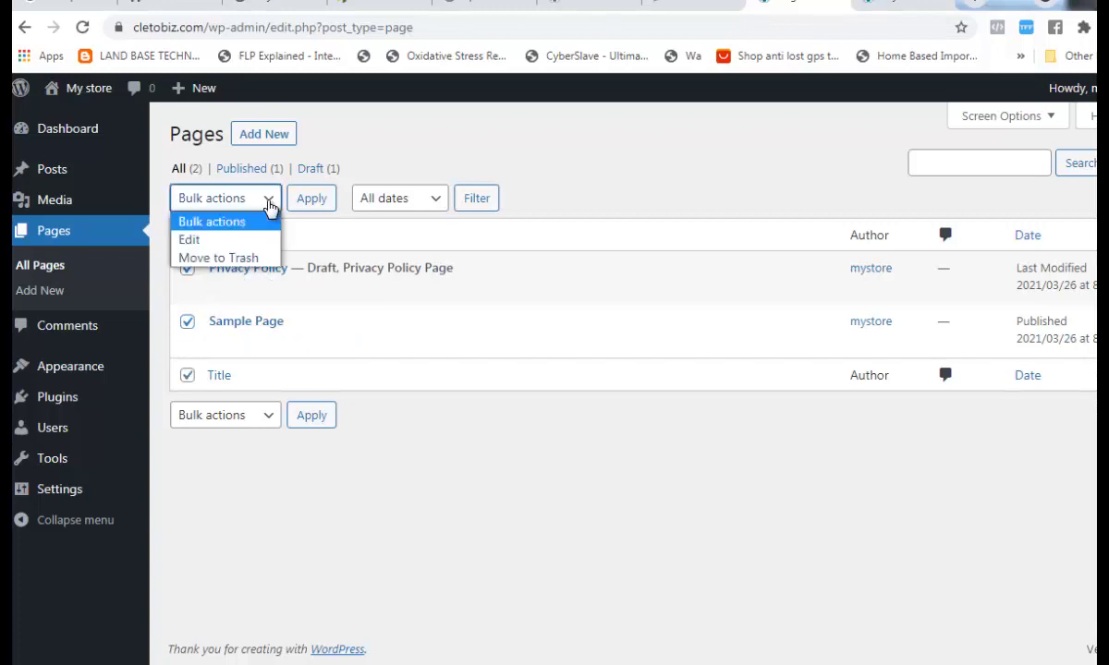
click(239, 260)
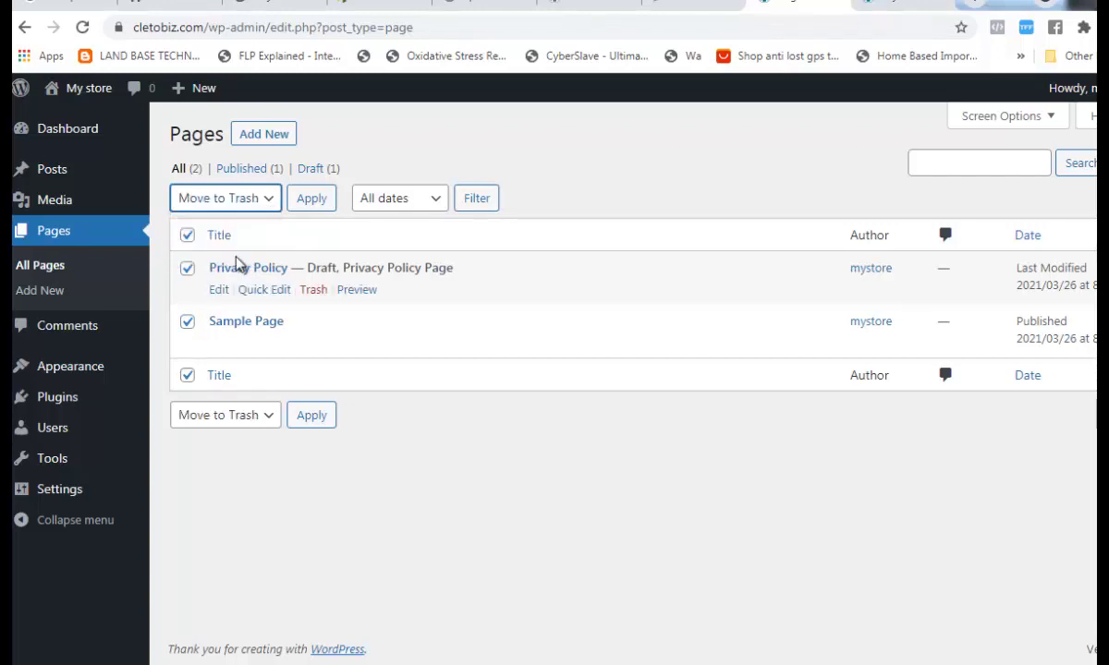
click(315, 209)
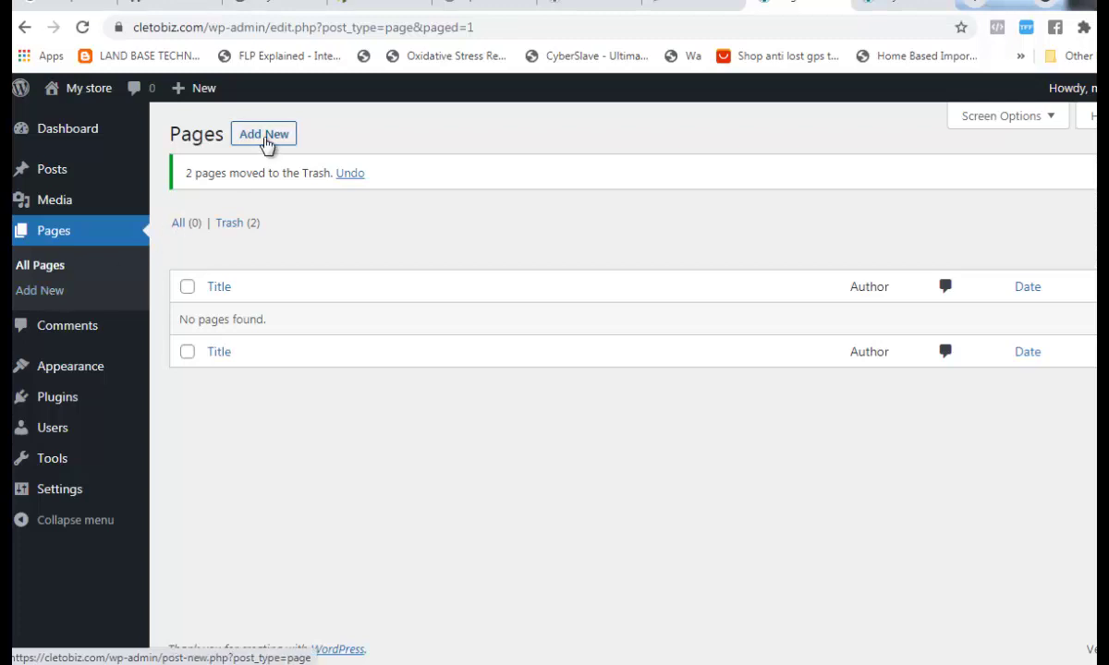
- Start a new page with Add New, glancing over the live site before returning to the editor
click(265, 140)
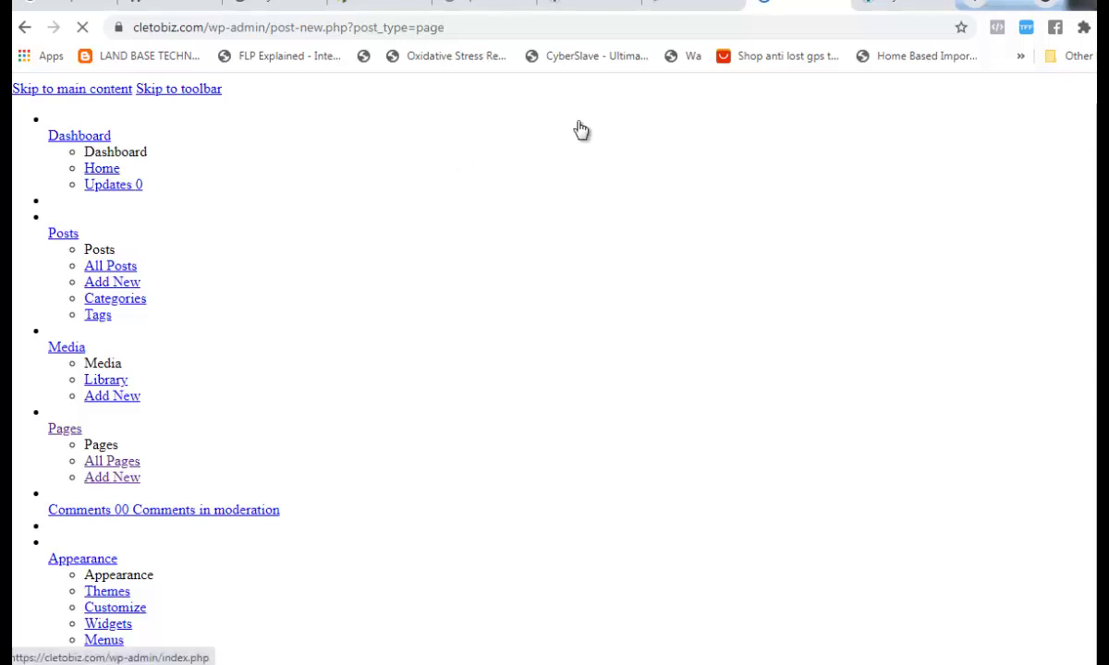
click(884, 8)
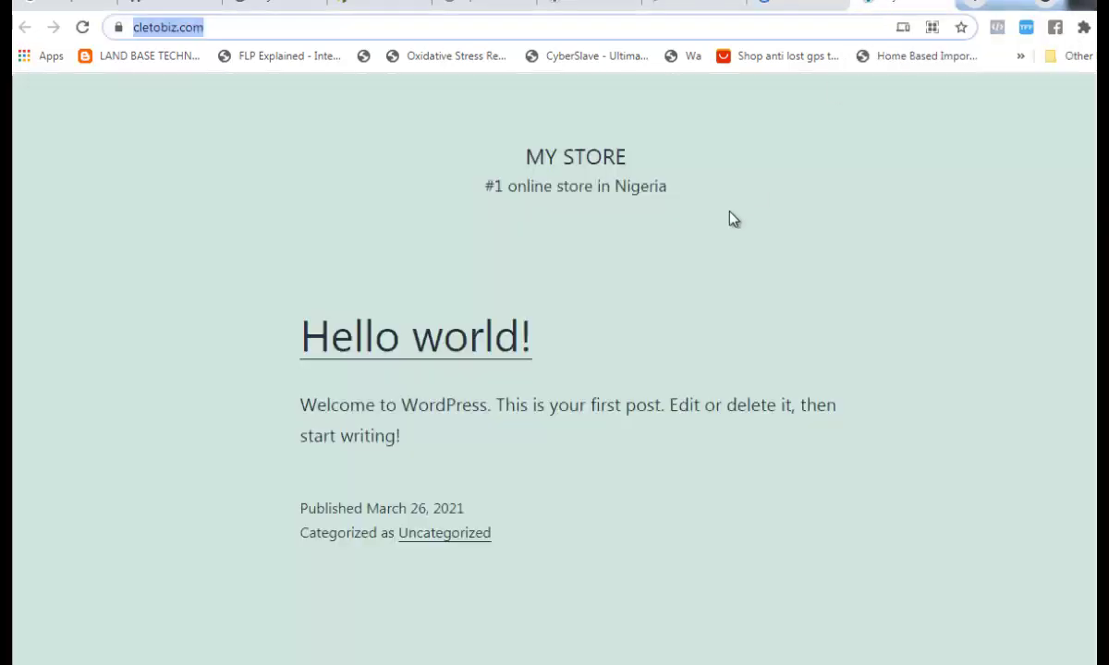
scroll(730, 222, down, 1)
scroll(730, 225, down, 3)
scroll(730, 225, up, 3)
scroll(730, 226, down, 5)
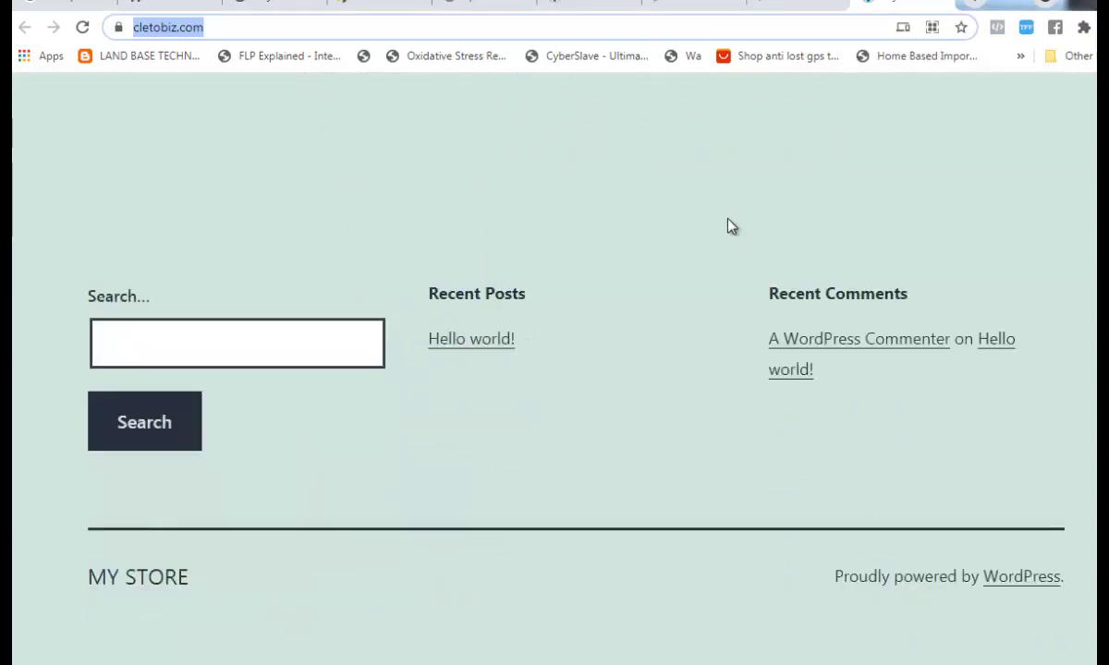
scroll(728, 226, up, 5)
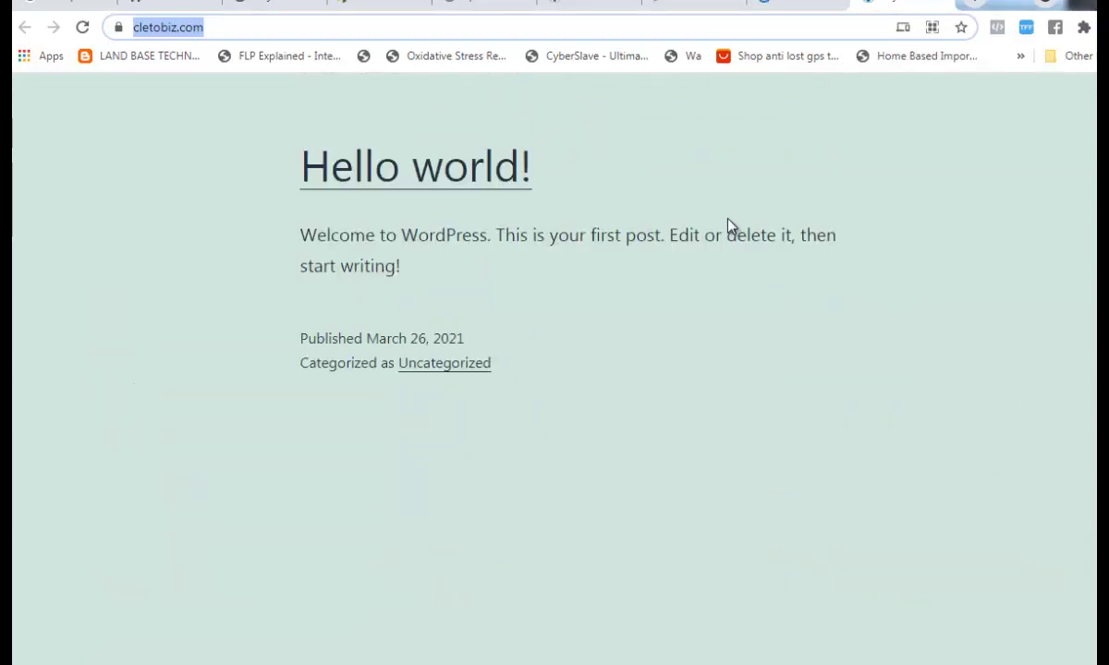
click(781, 9)
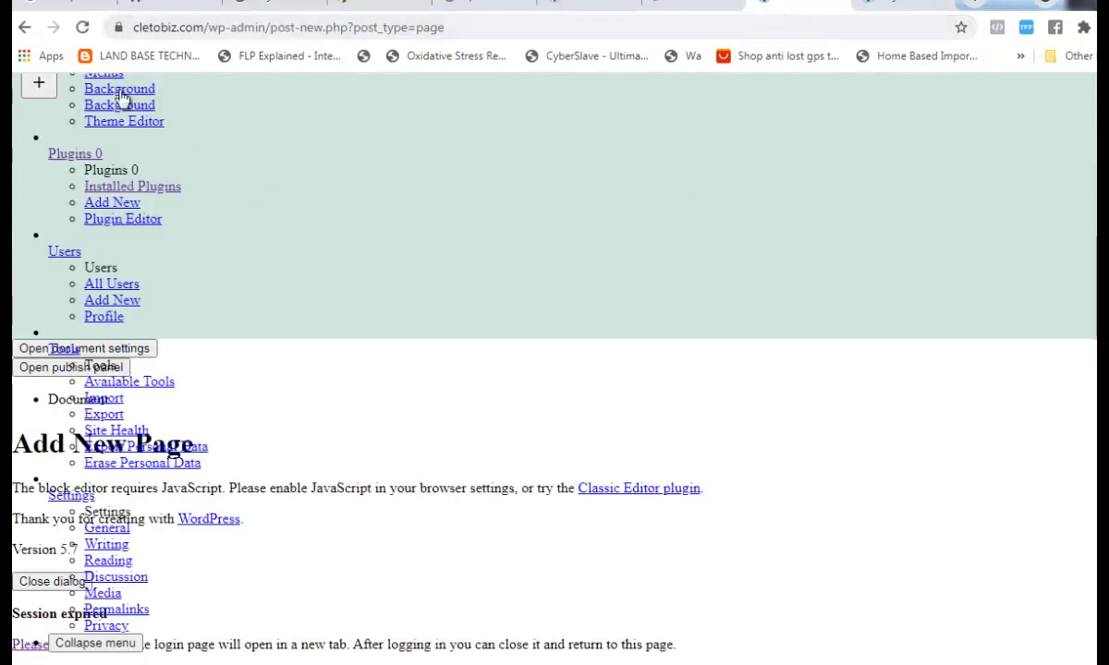
- Reload the editor and title the new page 'Contact us'
click(83, 30)
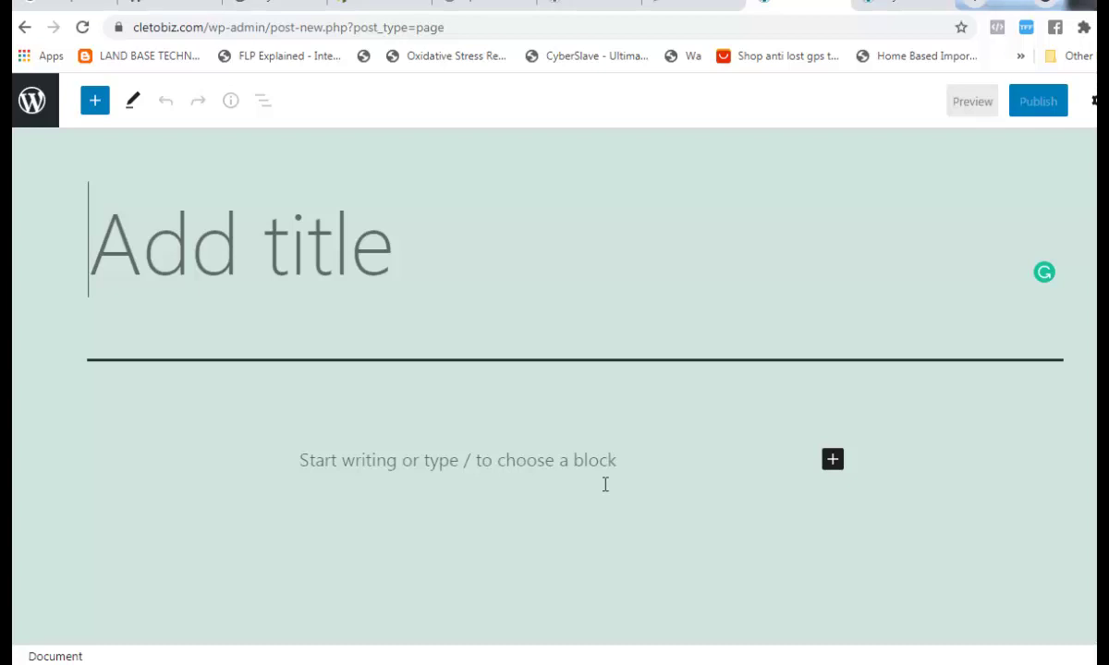
text(Home)
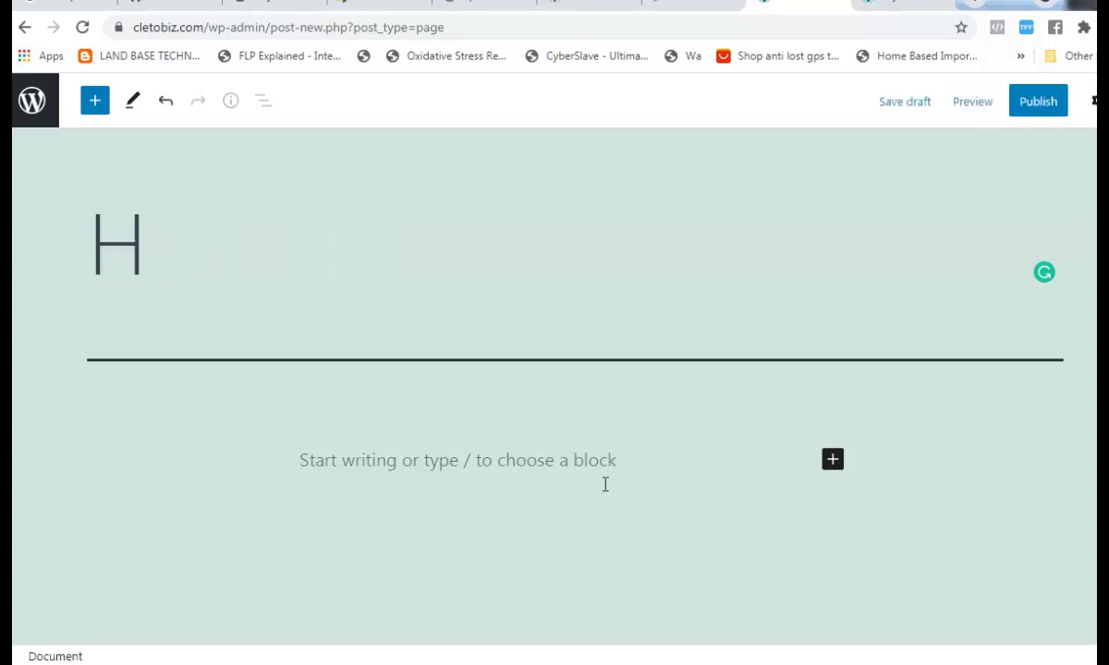
key(BackSpace)
key(BackSpace)
key(BackSpace)
key(BackSpace)
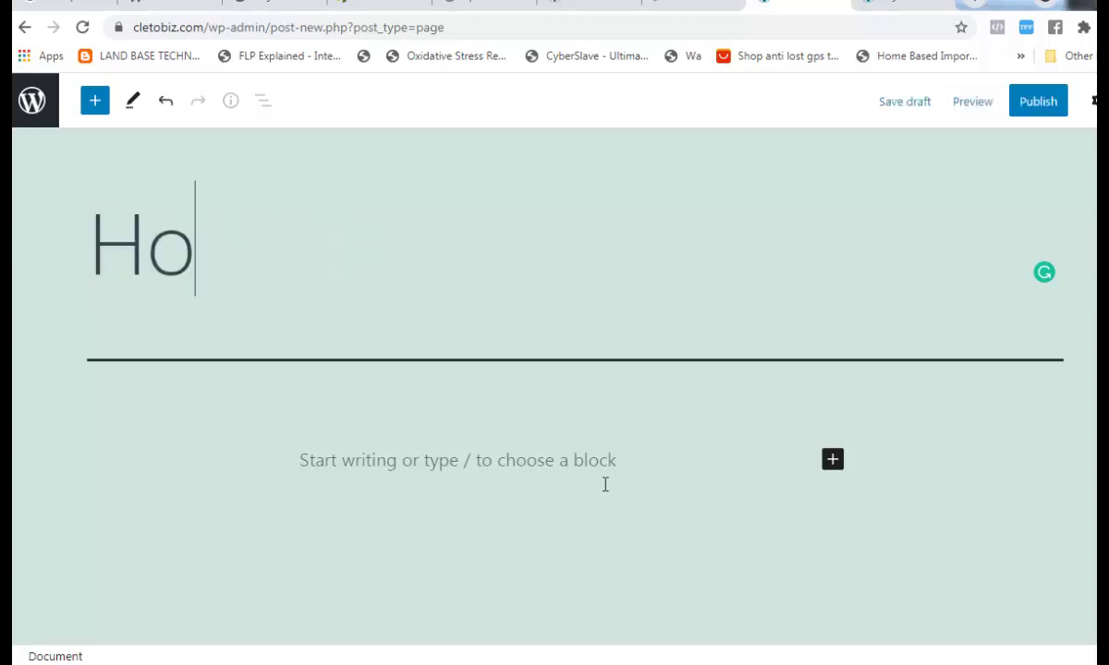
text(C)
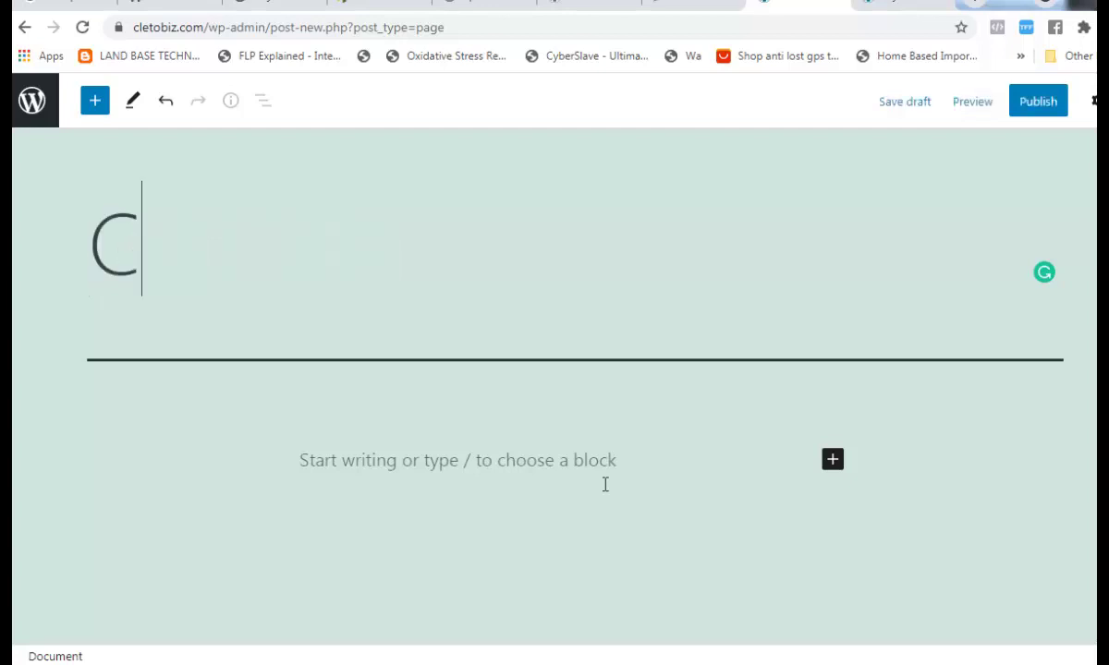
text(ontact us)
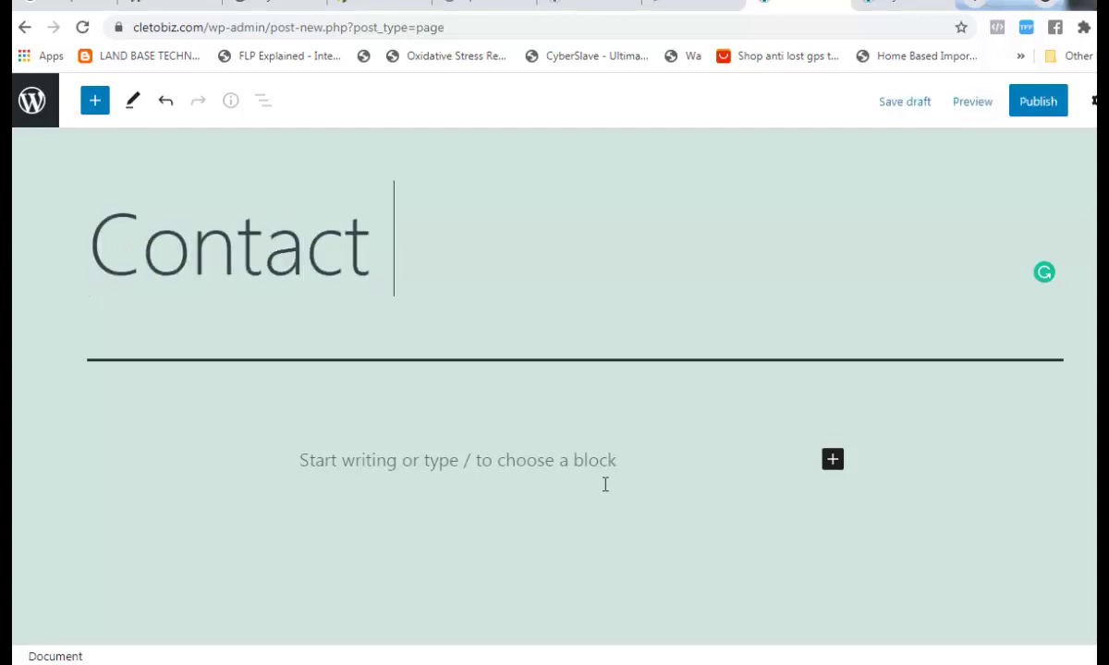
key(BackSpace)
key(BackSpace)
key(BackSpace)
key(BackSpace)
key(BackSpace)
key(BackSpace)
key(BackSpace)
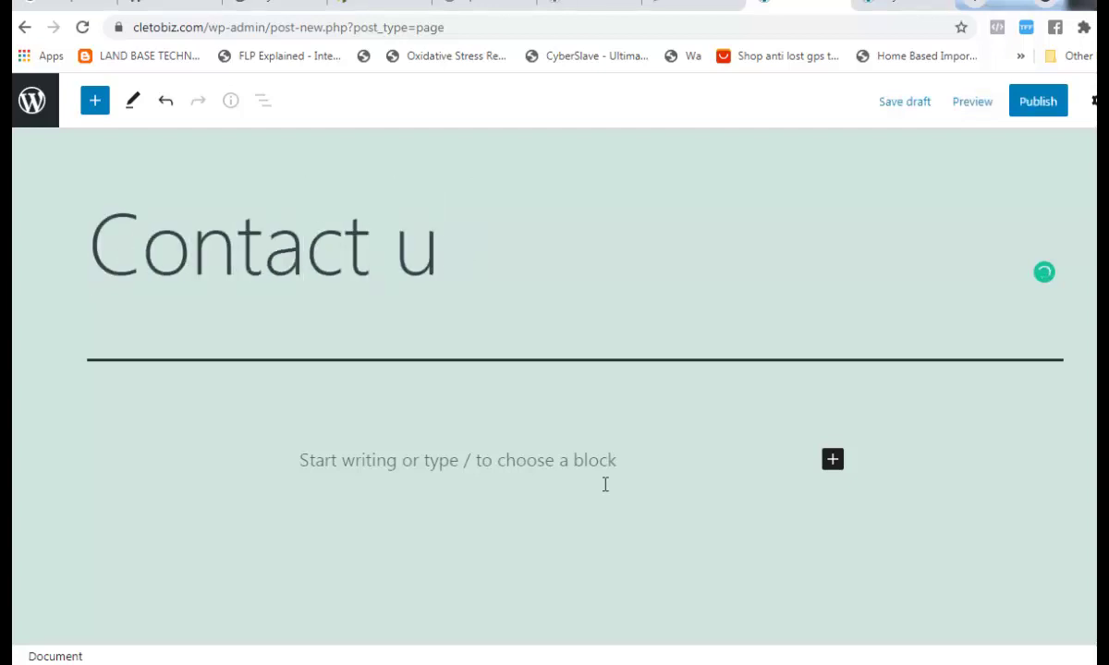
key(BackSpace)
key(BackSpace)
key(BackSpace)
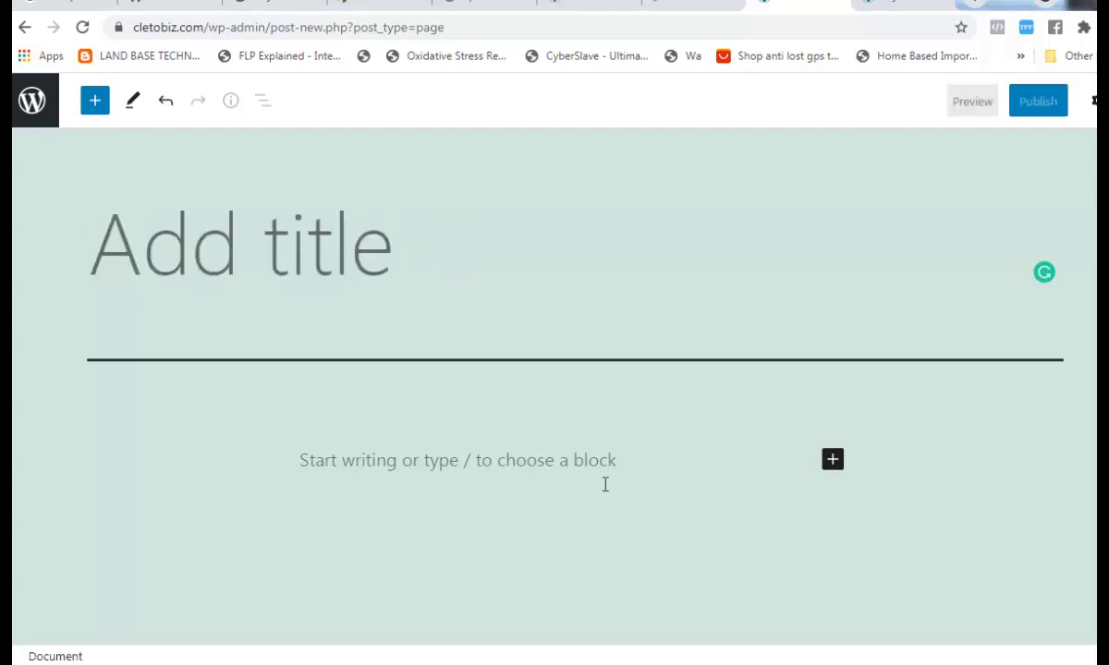
text(About)
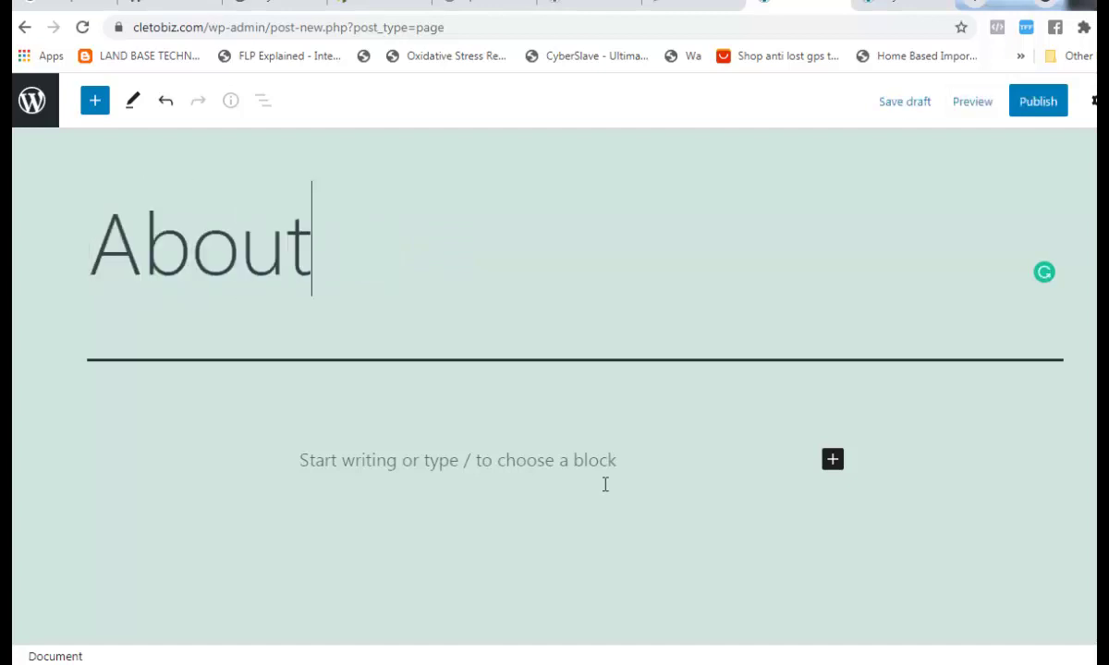
text( us)
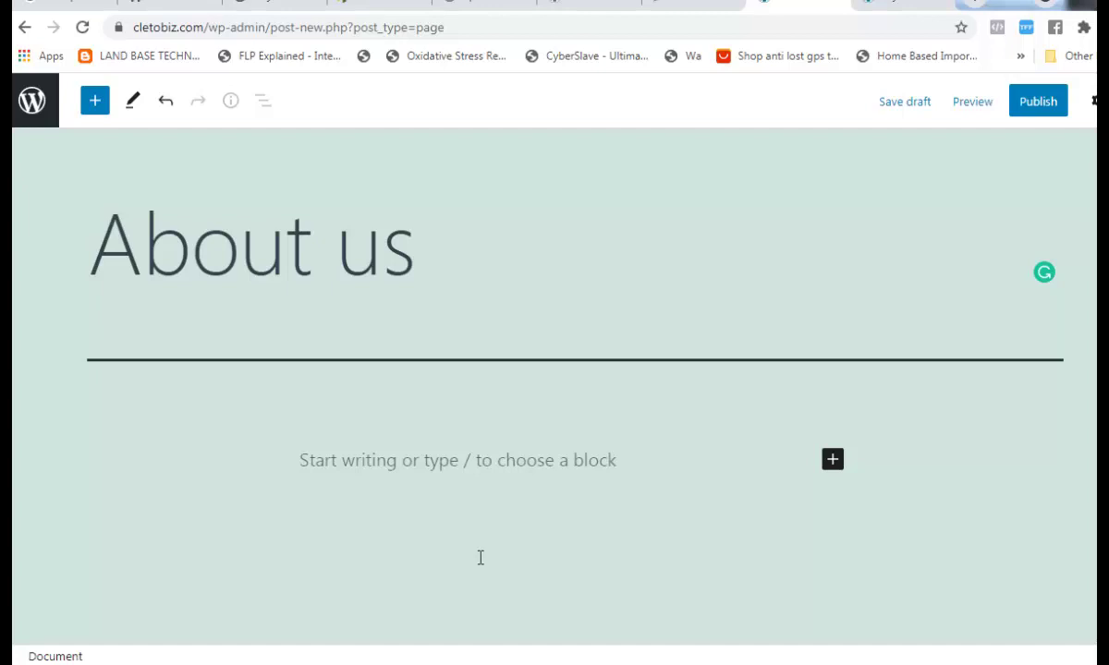
key(BackSpace)
key(BackSpace)
key(BackSpace)
key(BackSpace)
key(BackSpace)
key(BackSpace)
key(BackSpace)
key(BackSpace)
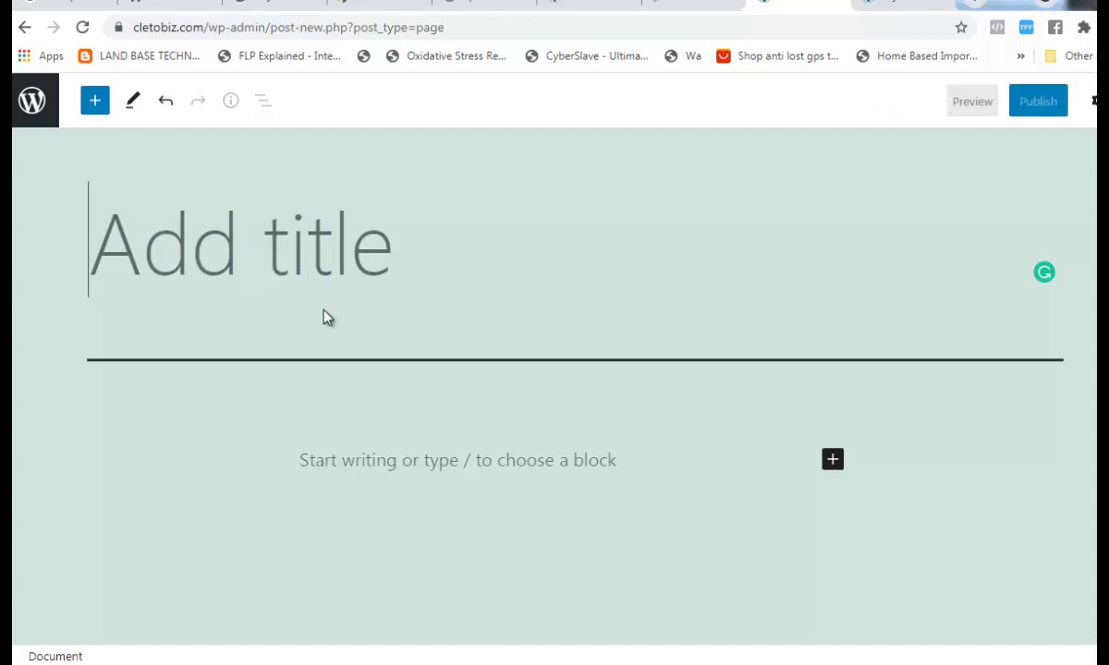
text(Contact us)
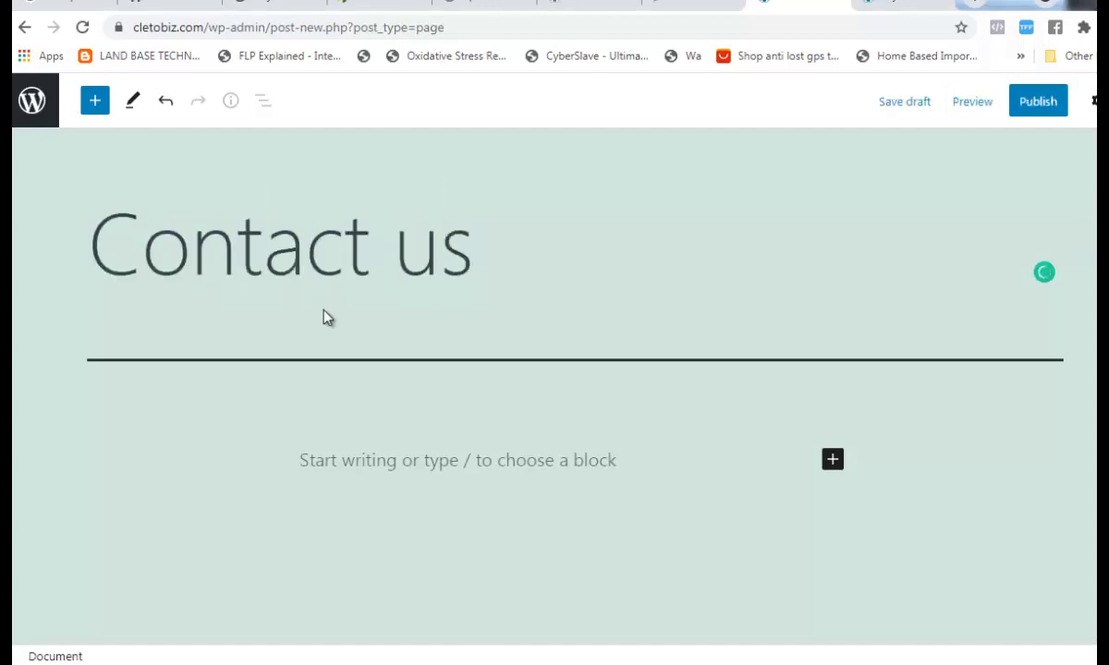
- Publish the Contact us page and switch to the ovalbrand.com.ng tab
click(1026, 108)
click(1025, 109)
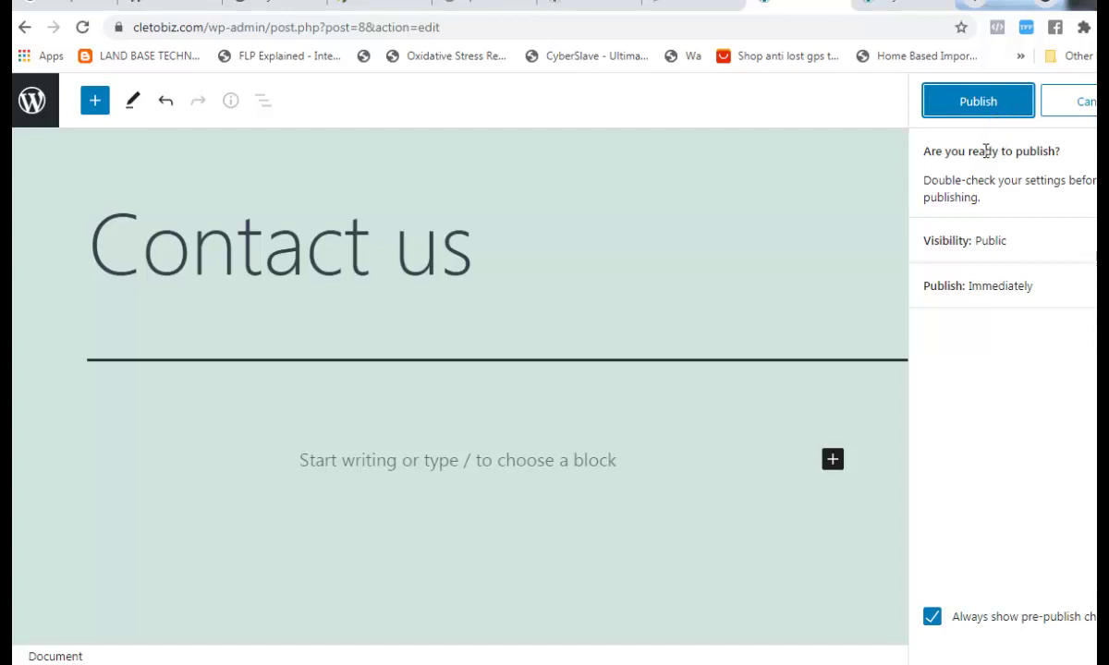
click(567, 5)
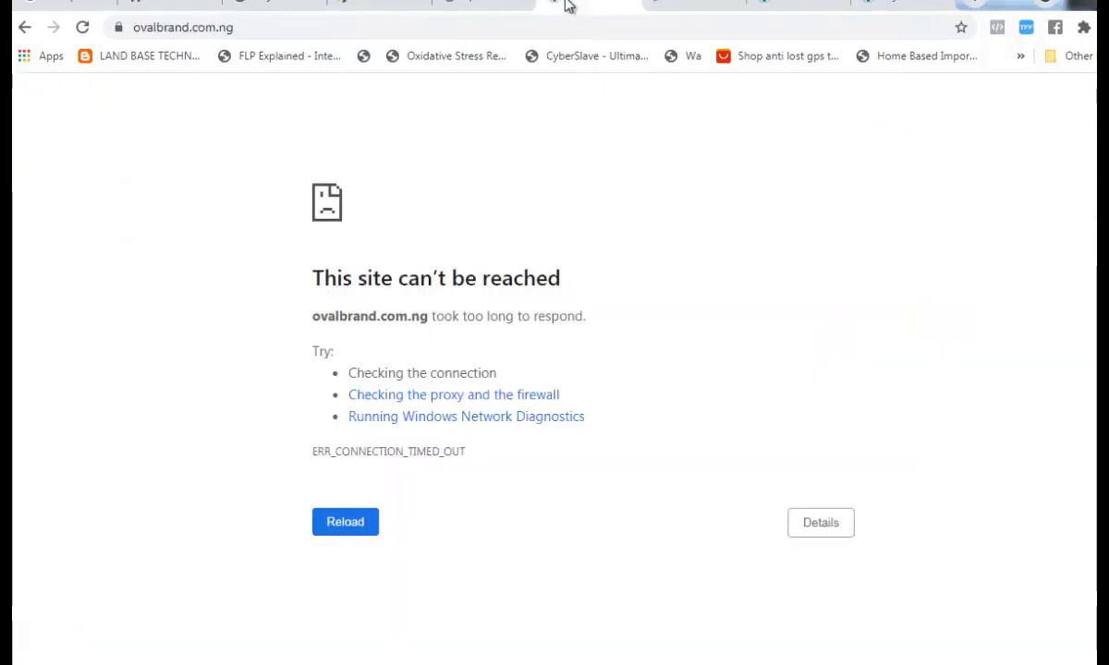
- Reload the unreachable ovalbrand.com.ng tab, check the BuyMore Naija tab, then return to the Contact us editor
key(F5)
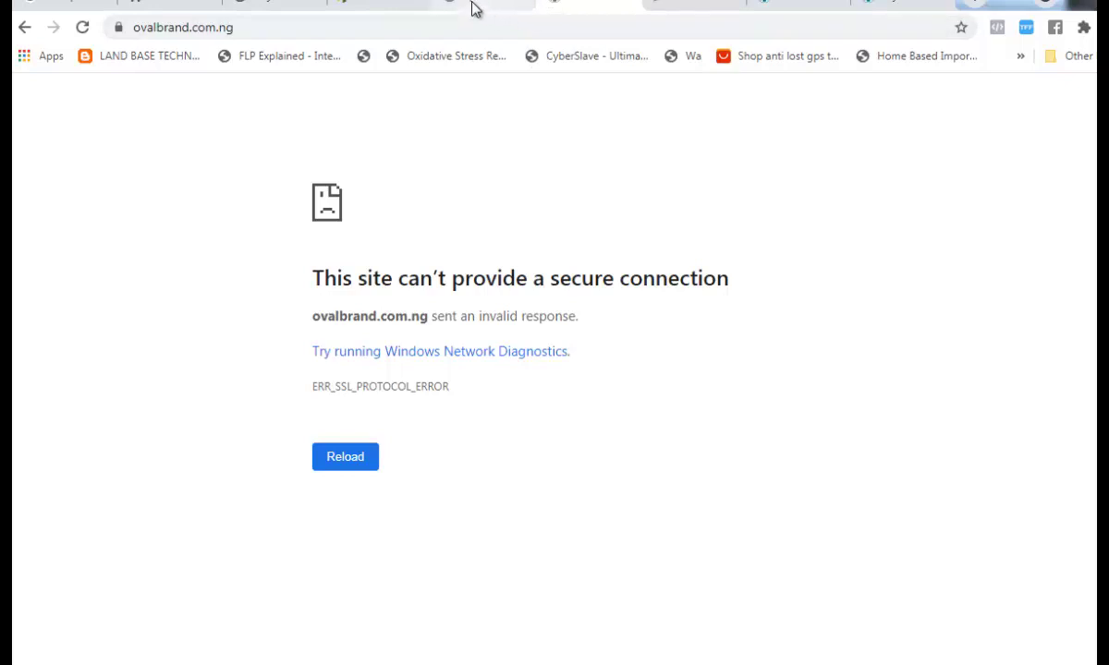
click(265, 7)
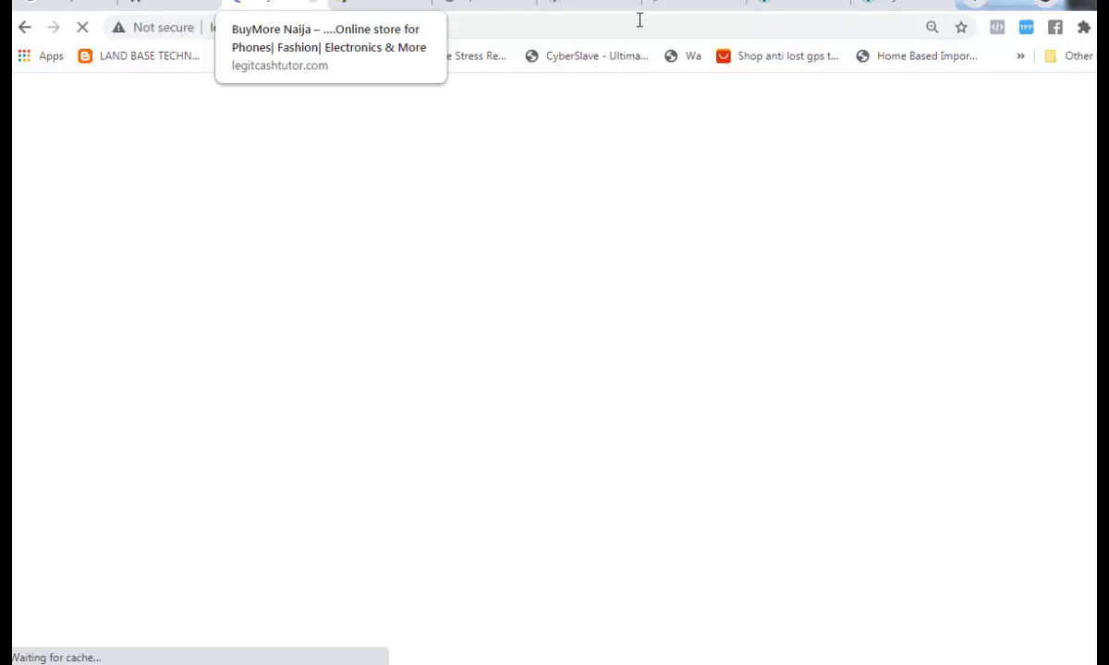
click(791, 7)
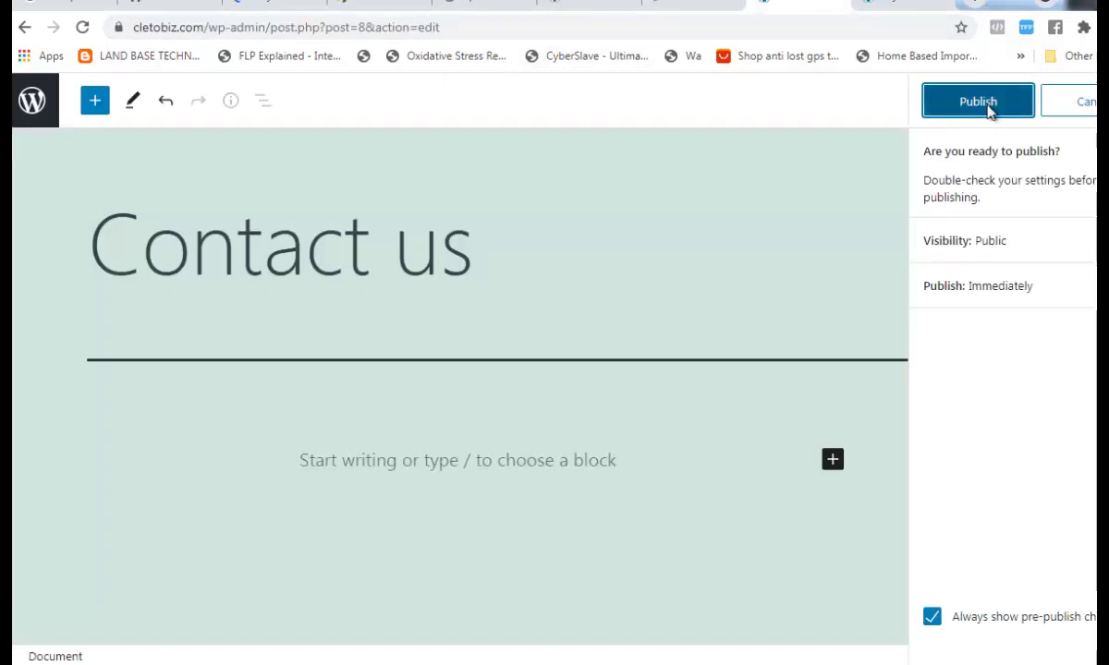
- Retry publishing the Contact us page three times; each attempt fails as offline
click(988, 108)
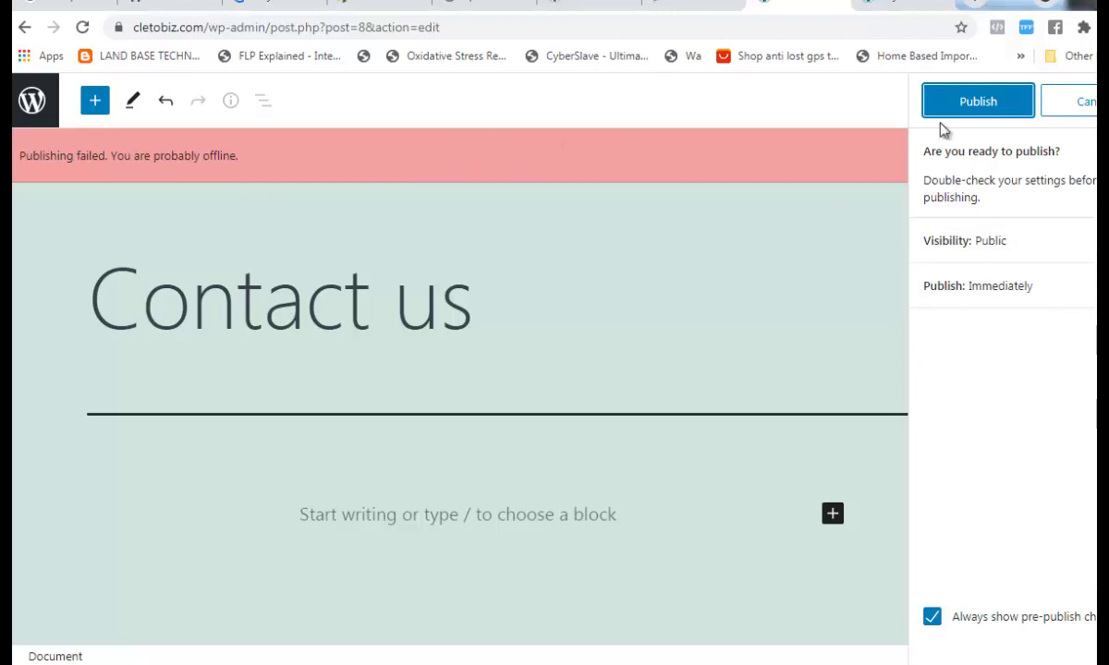
click(995, 104)
click(993, 112)
click(259, 5)
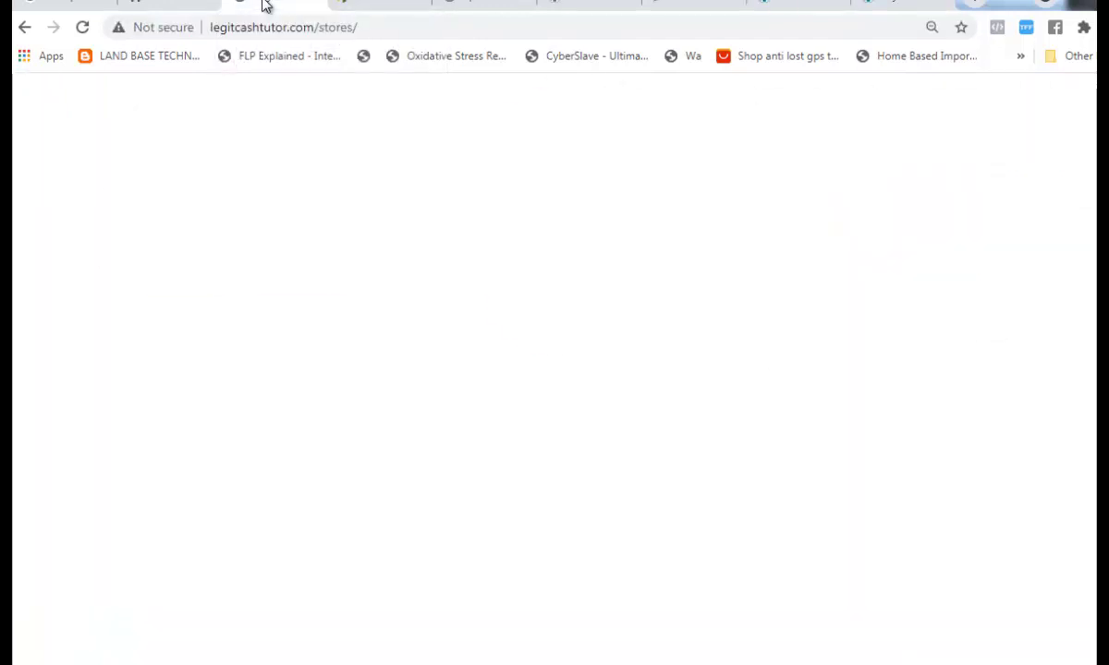
scroll(565, 320, up, 3)
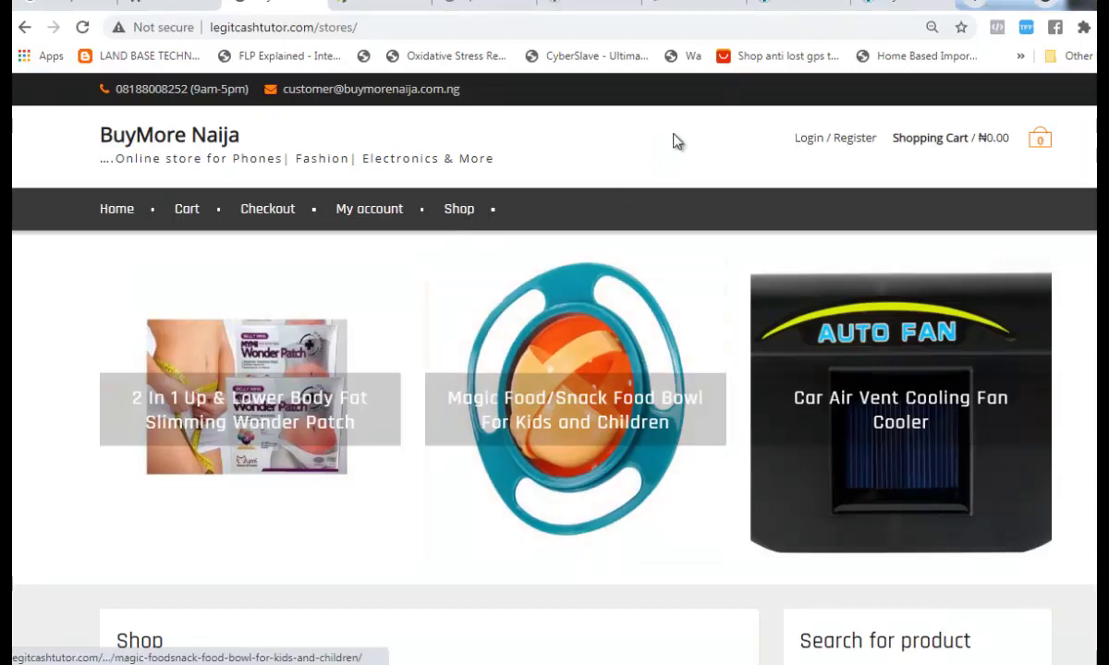
click(792, 6)
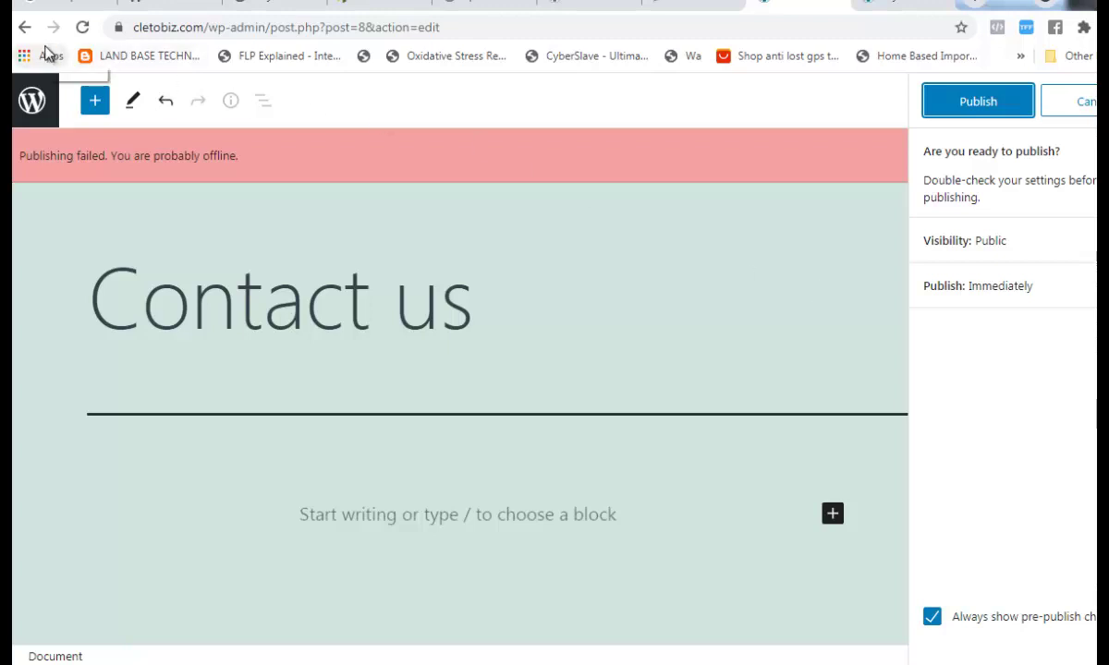
- Exit the Contact us editor via the WordPress logo and confirm leaving without publishing
click(32, 103)
click(694, 138)
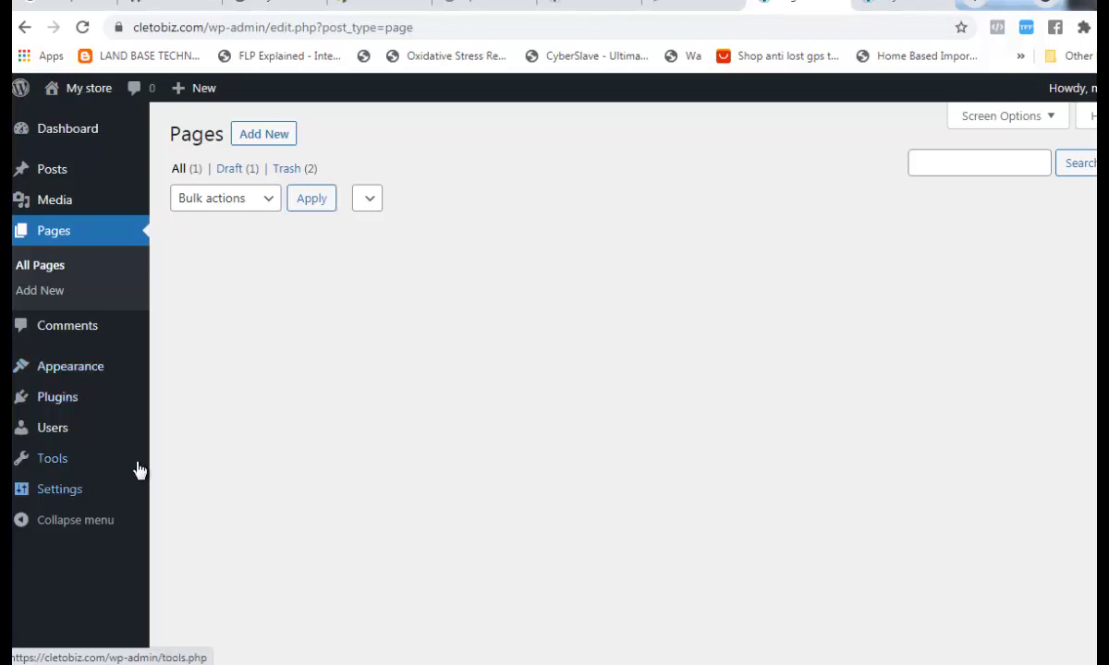
- Look over the installed themes, then visit the General and Privacy settings pages
click(97, 369)
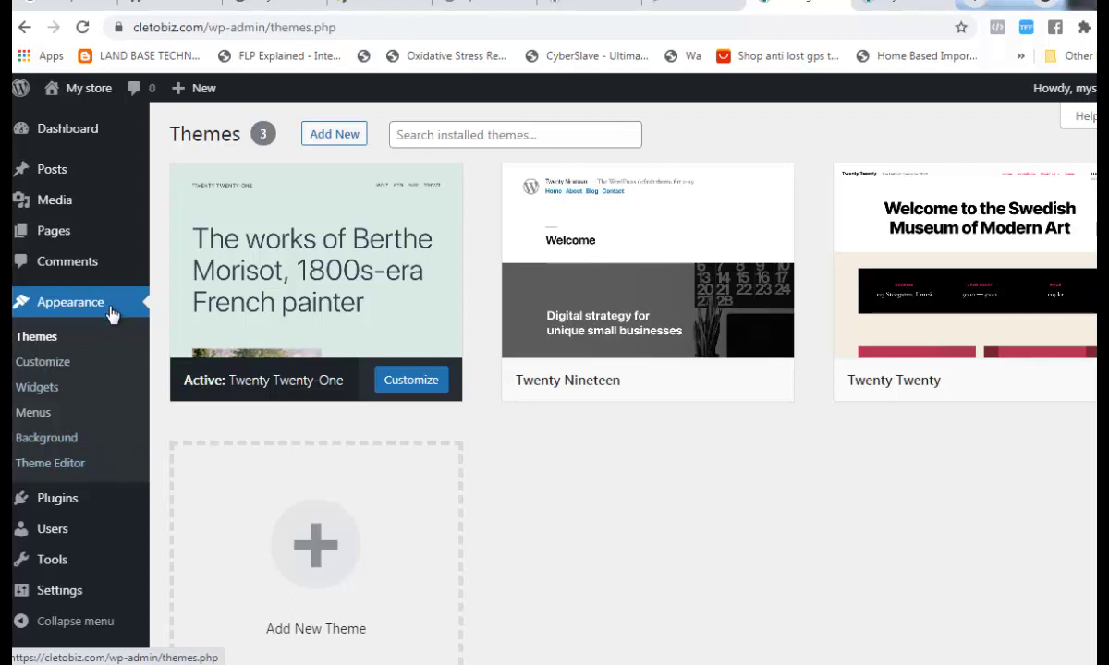
mouse_move(74, 510)
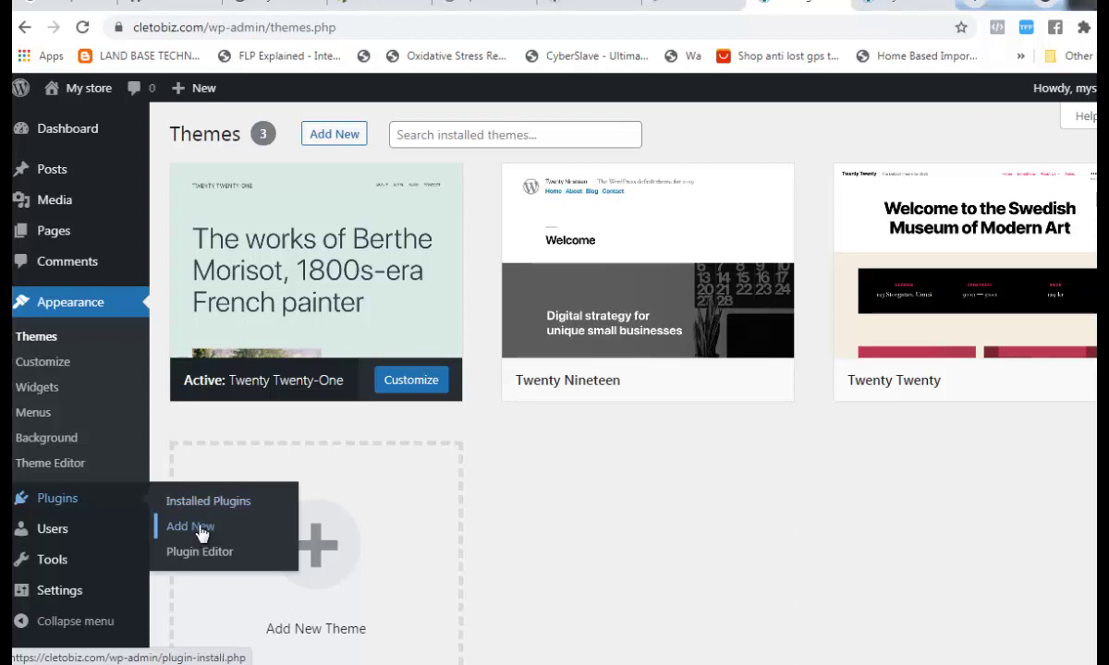
mouse_move(66, 533)
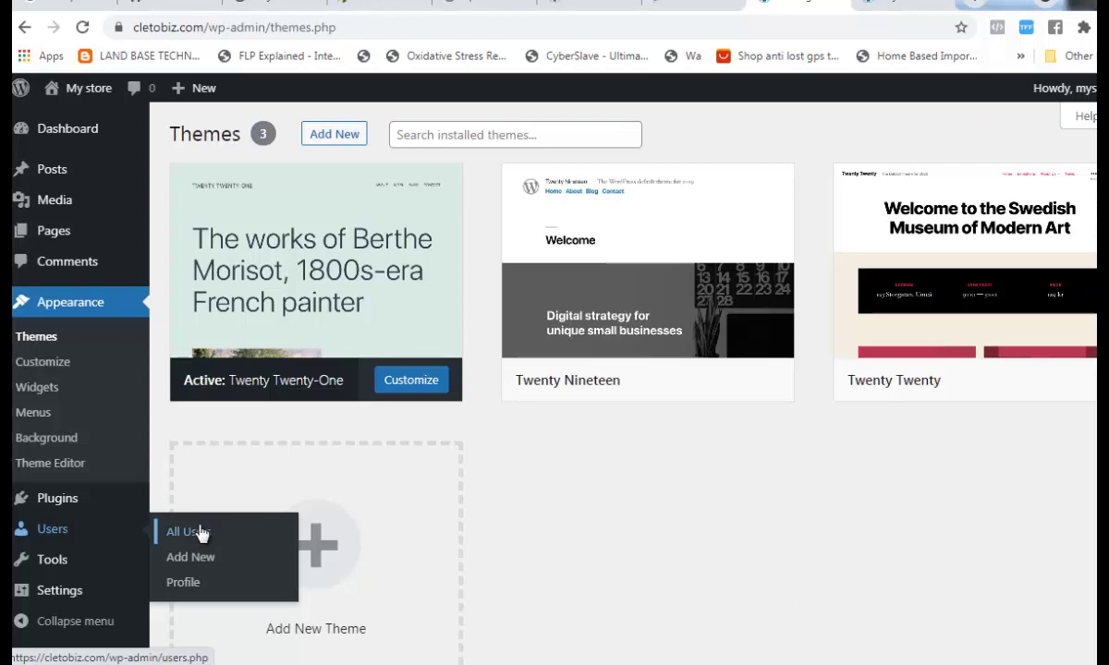
mouse_move(26, 562)
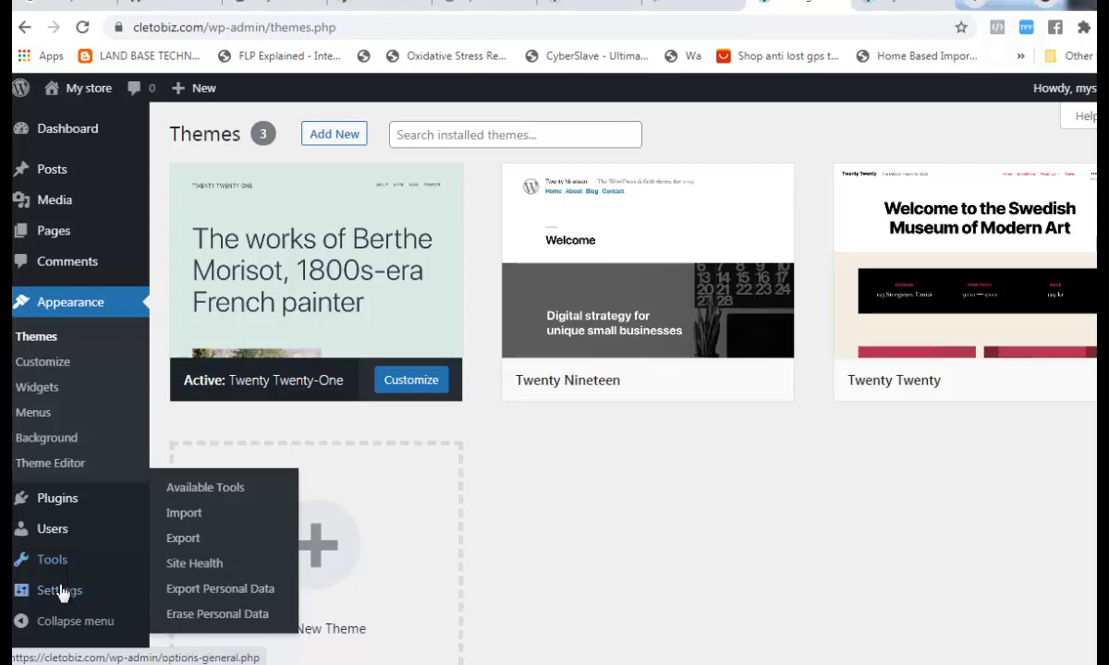
mouse_move(65, 600)
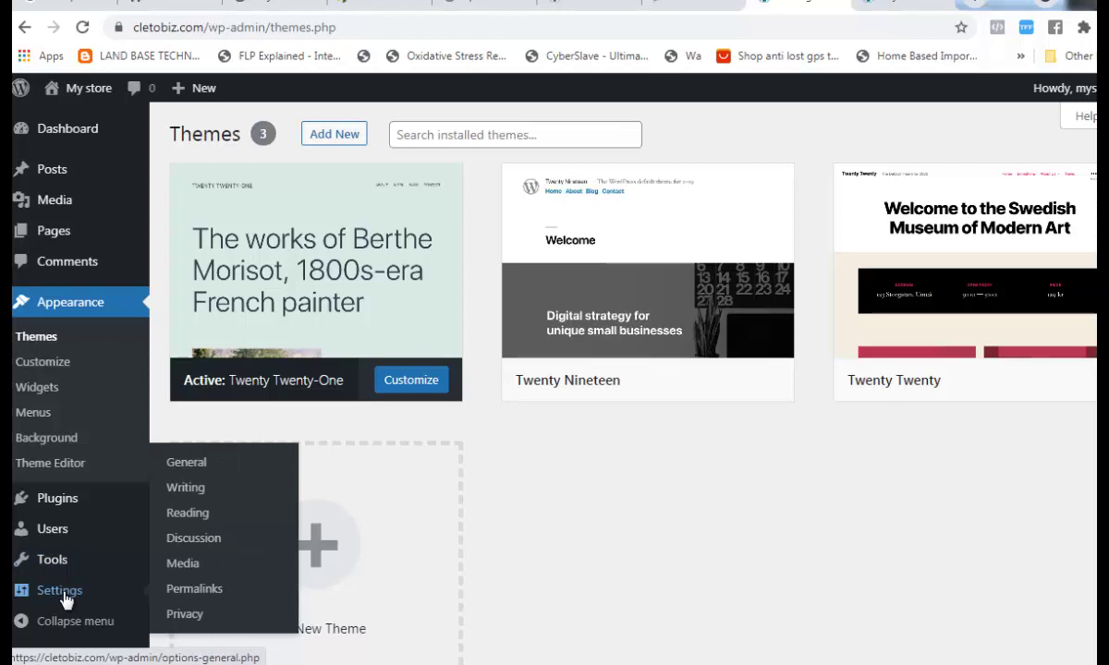
click(63, 597)
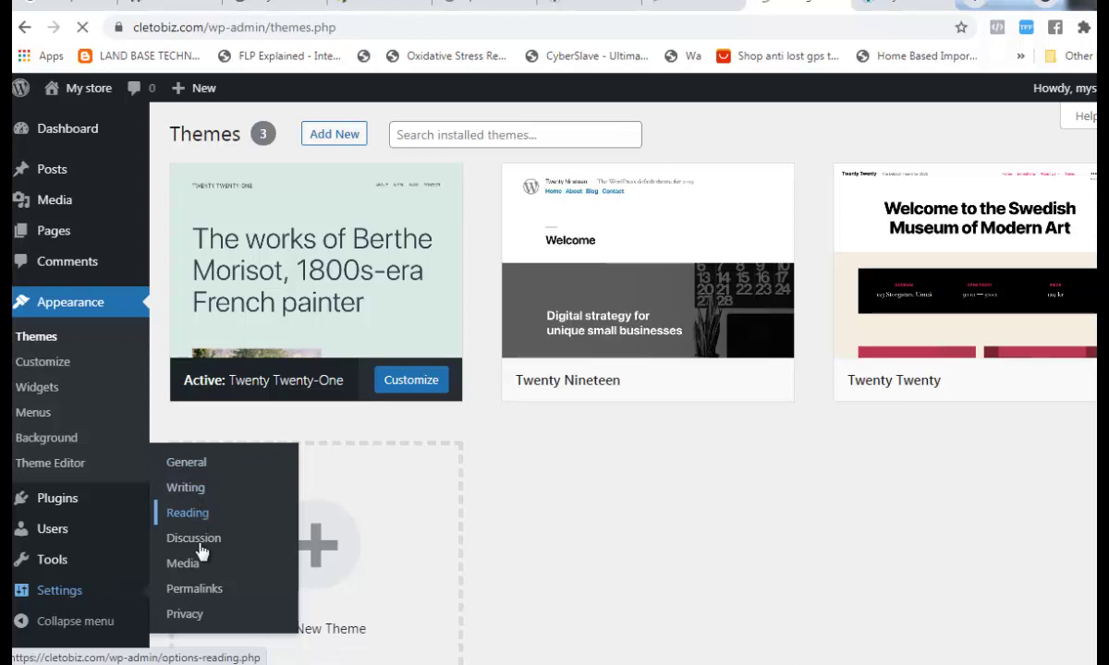
click(200, 618)
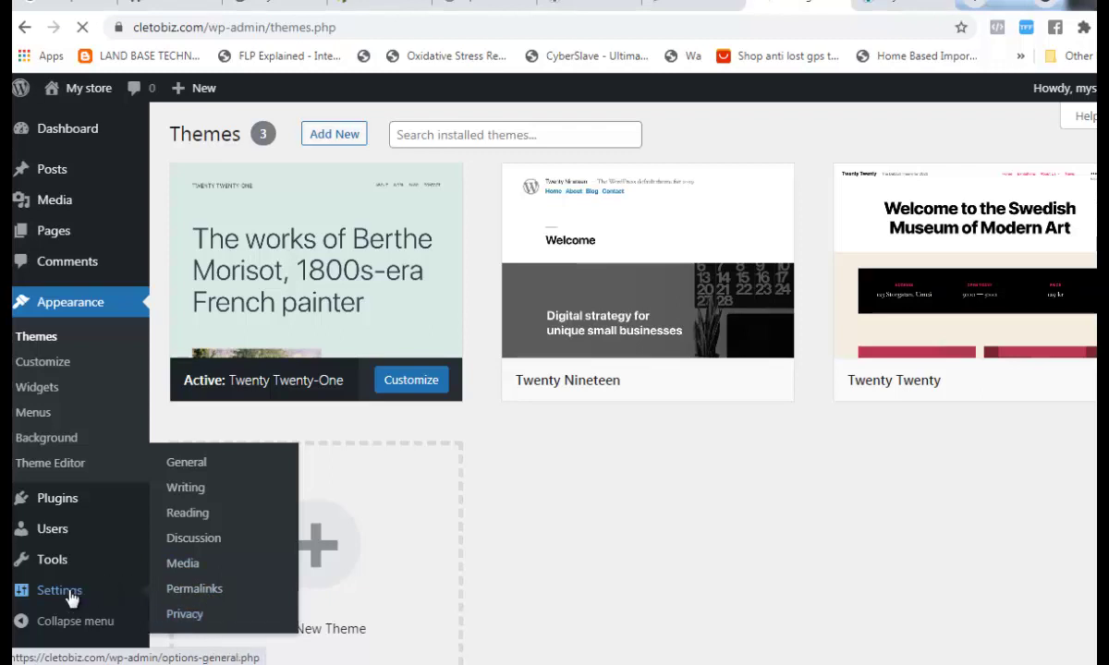
scroll(73, 594, down, 1)
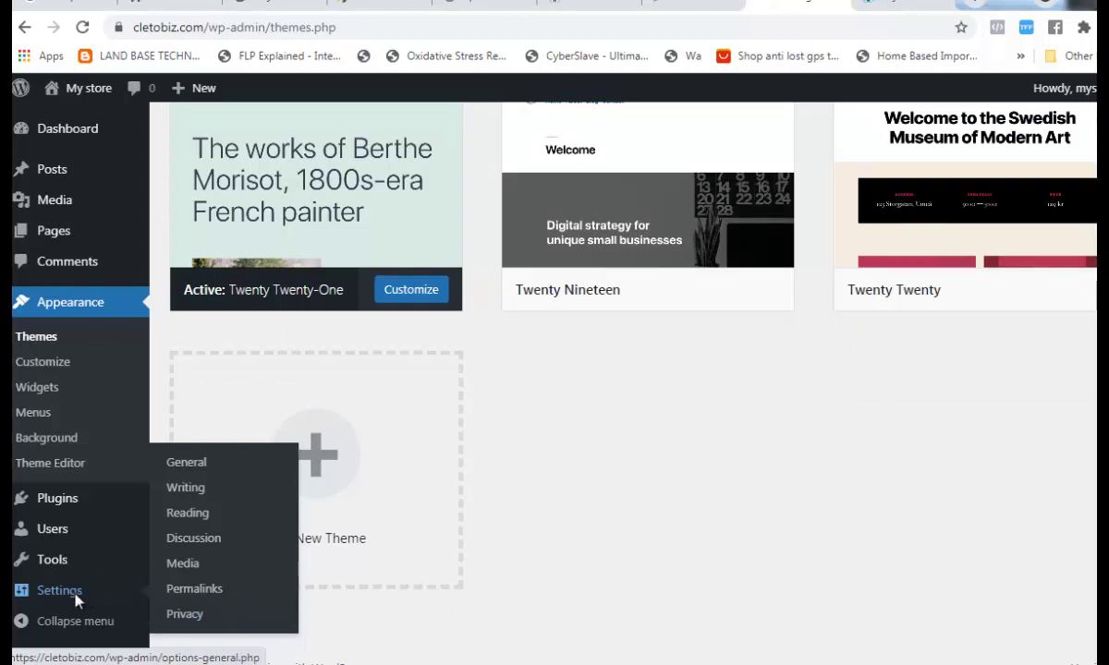
- In General Settings, choose UTC+1 as the site timezone
click(75, 596)
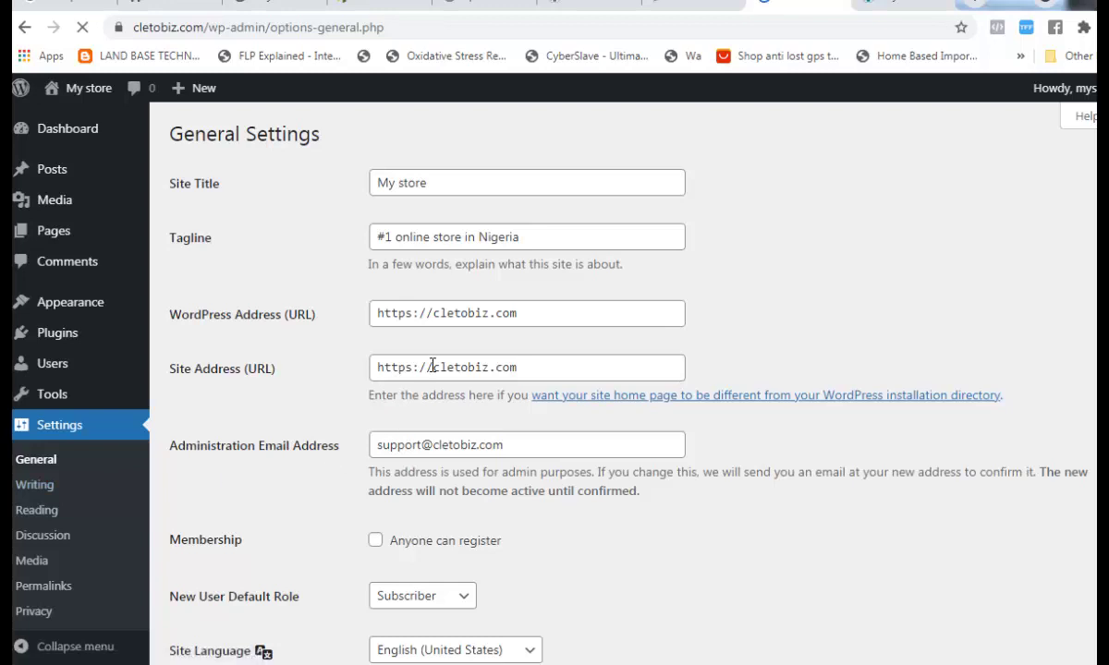
scroll(435, 366, down, 1)
scroll(436, 375, down, 3)
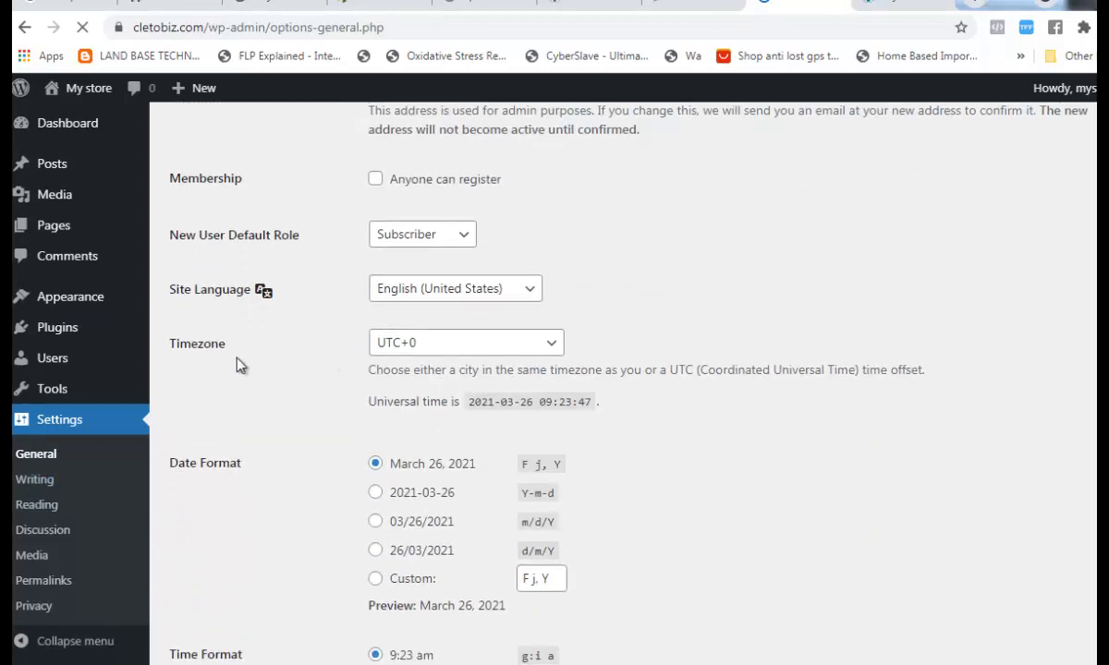
click(426, 352)
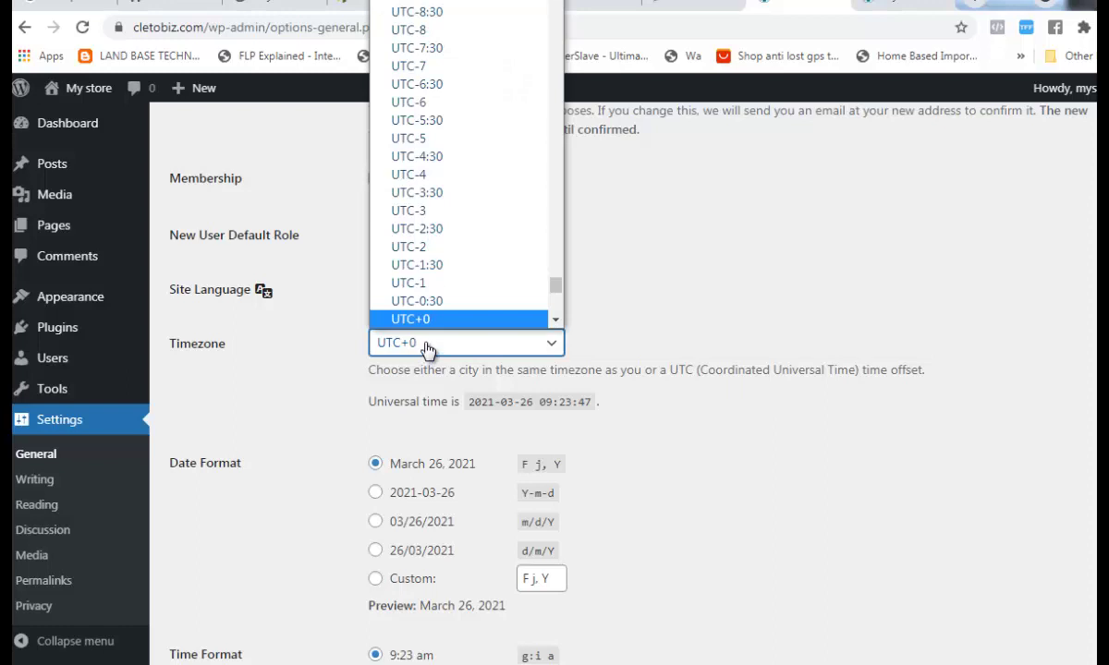
scroll(446, 259, down, 1)
scroll(442, 261, down, 4)
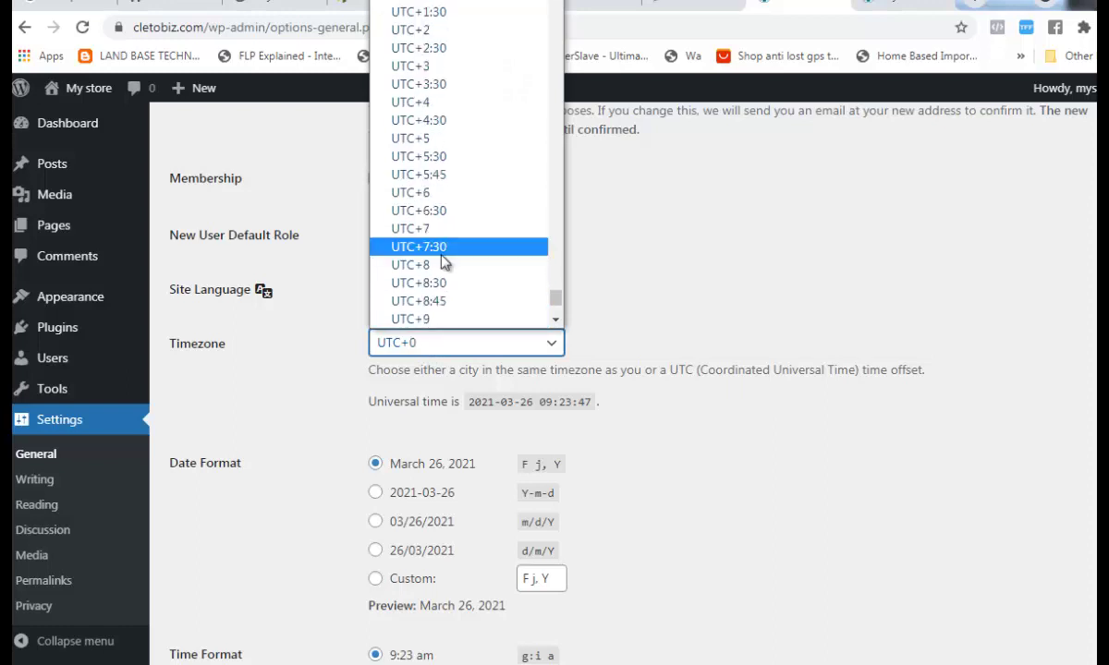
scroll(443, 174, up, 2)
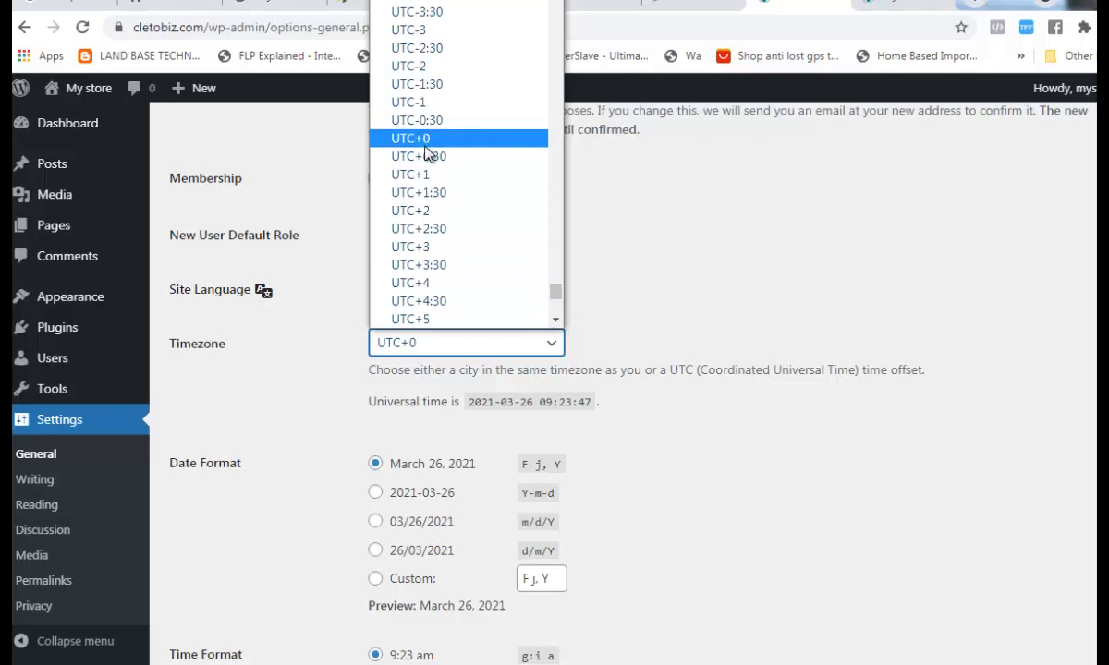
click(428, 176)
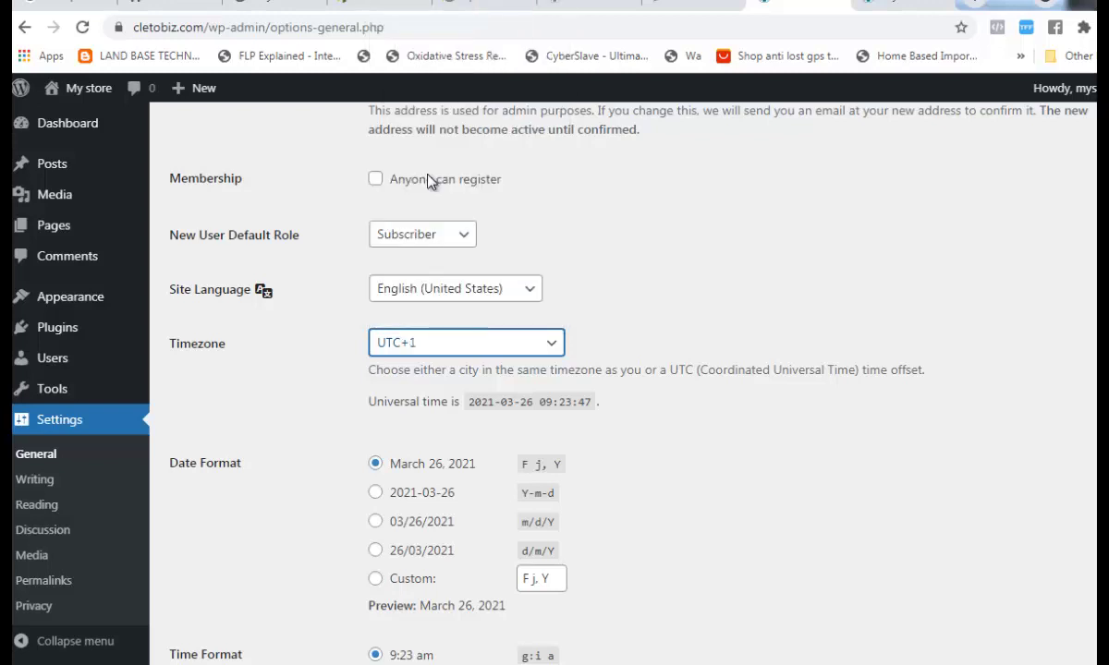
- Make the week start on Sunday and save the general settings
scroll(476, 399, down, 1)
scroll(477, 399, down, 1)
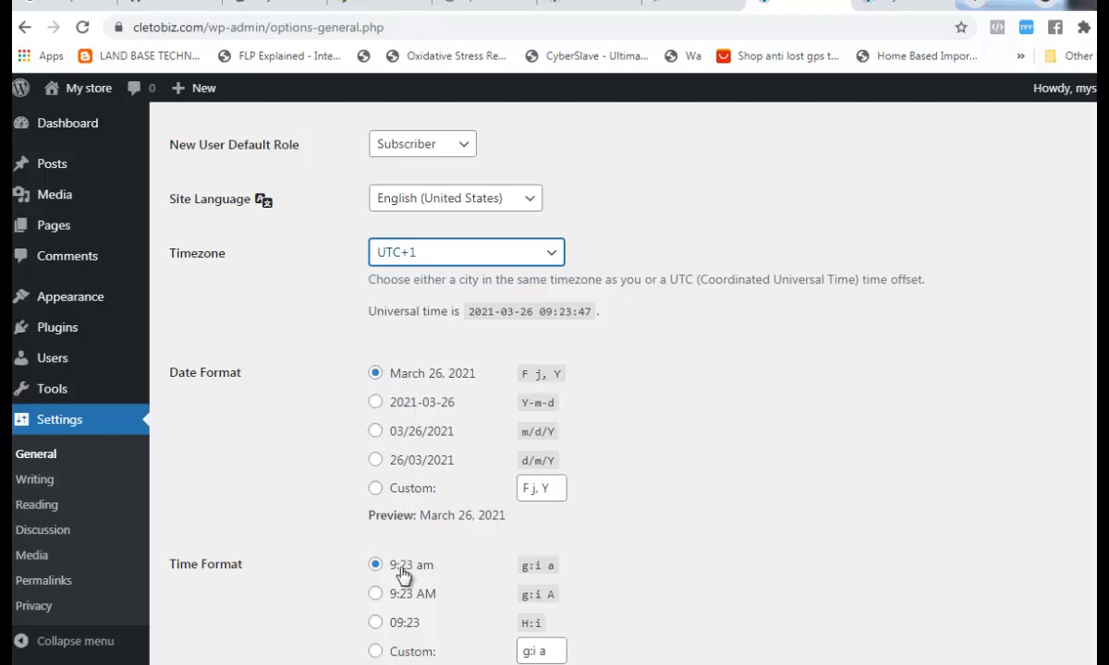
scroll(402, 575, down, 2)
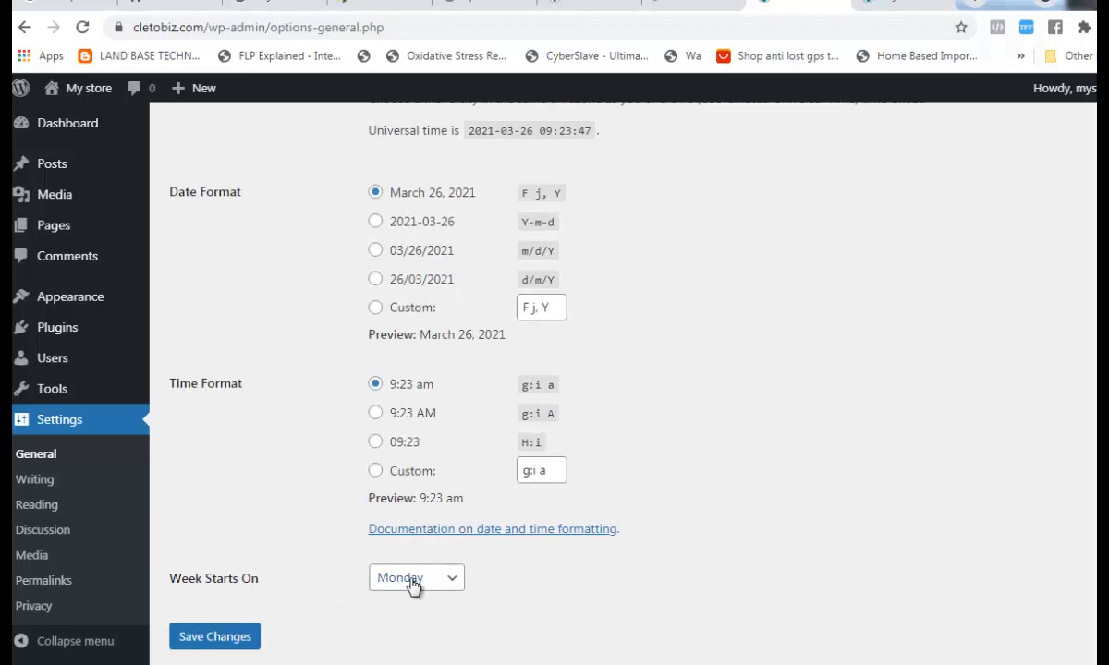
click(428, 583)
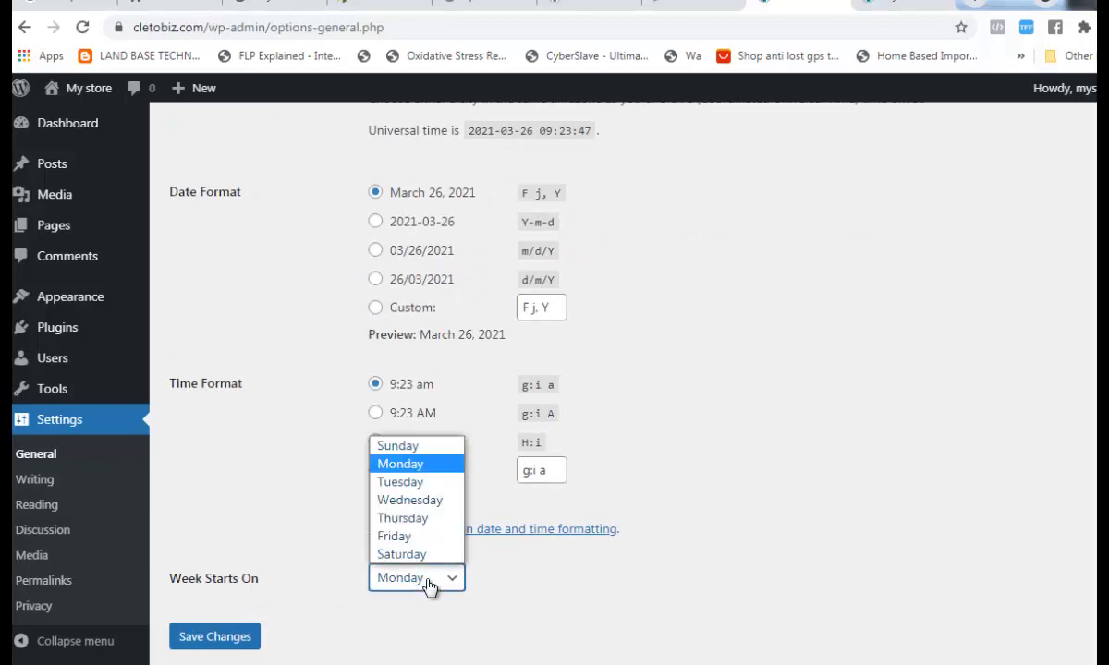
click(397, 445)
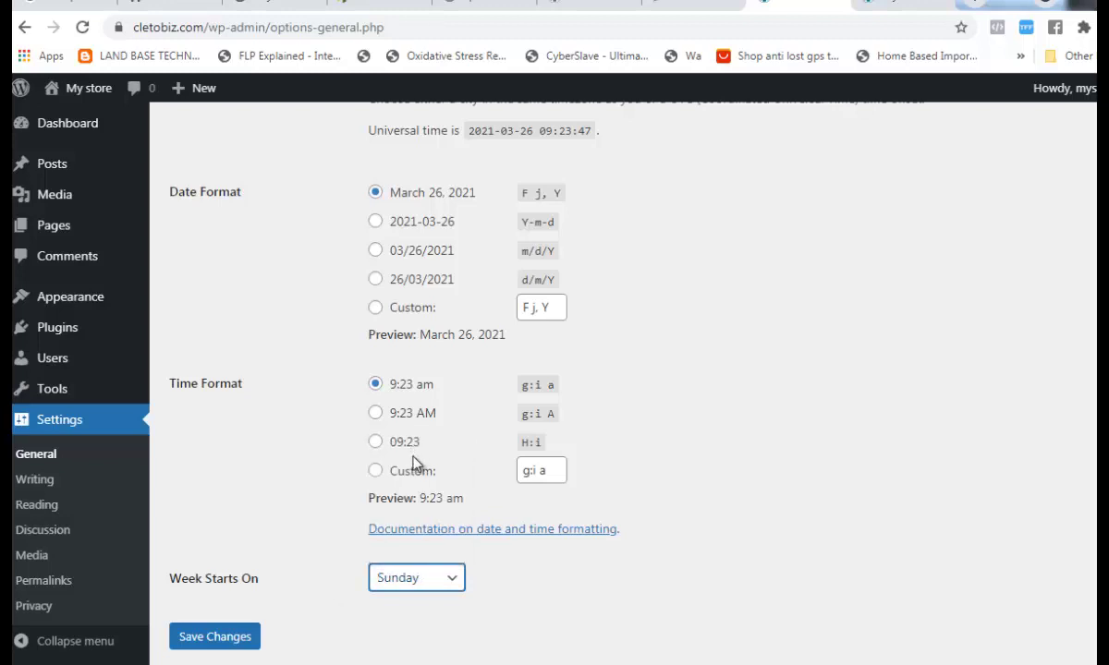
click(234, 638)
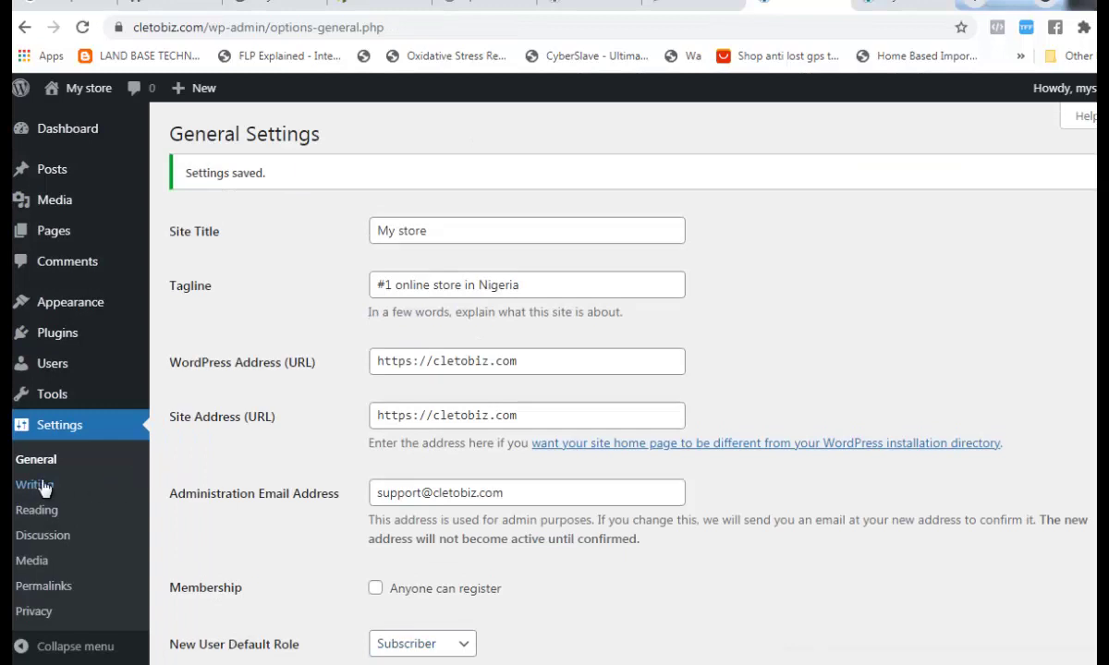
- Check the Writing settings' Default Post Category list without changes, then go to Reading settings
click(46, 494)
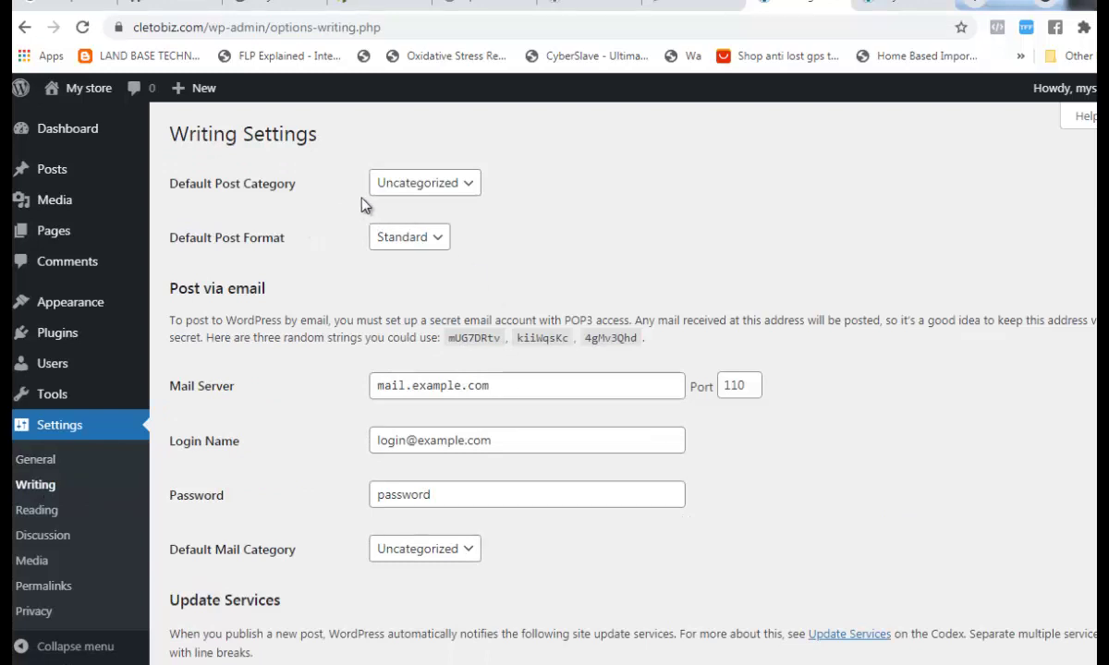
click(468, 189)
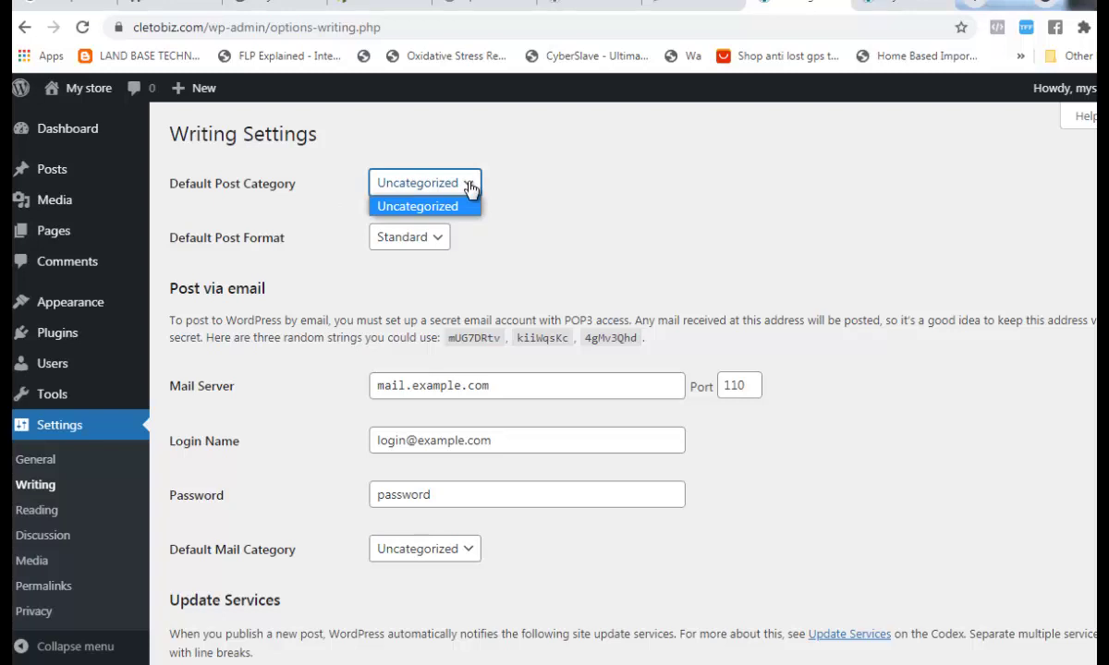
click(656, 230)
scroll(652, 257, down, 3)
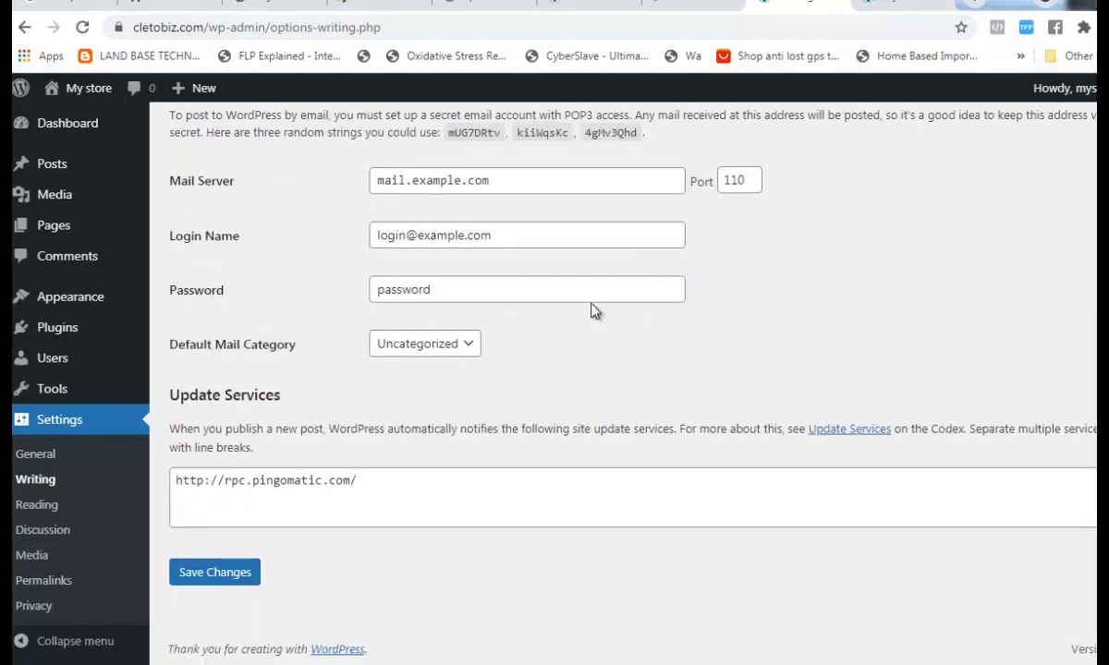
click(48, 508)
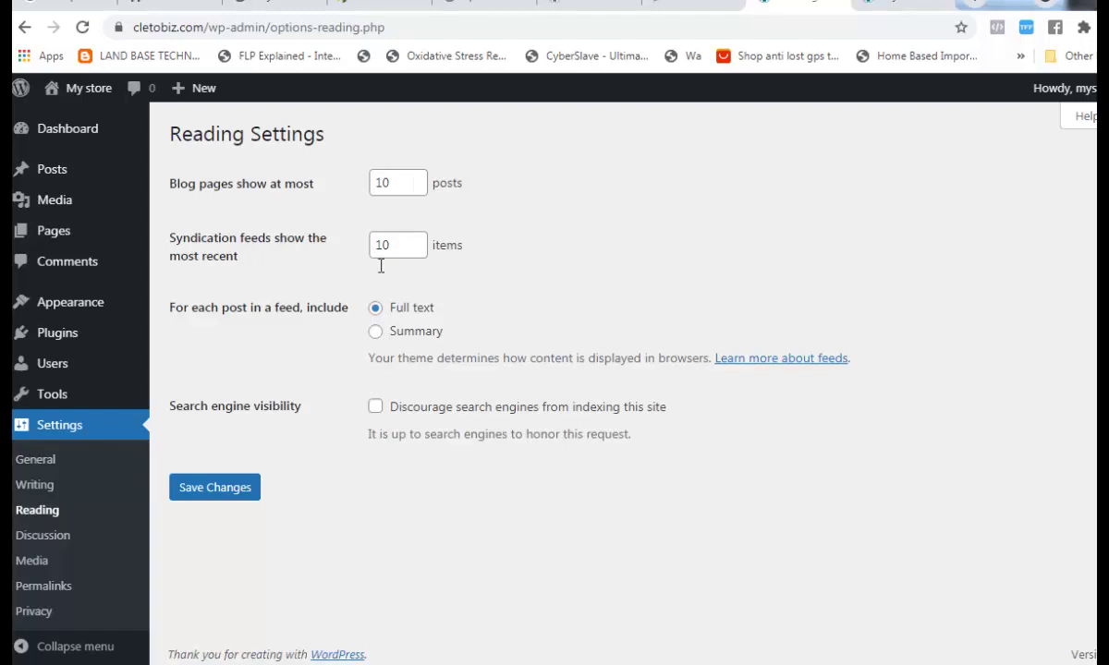
- Scroll through the Discussion settings unchanged, then go to the Media settings
click(60, 550)
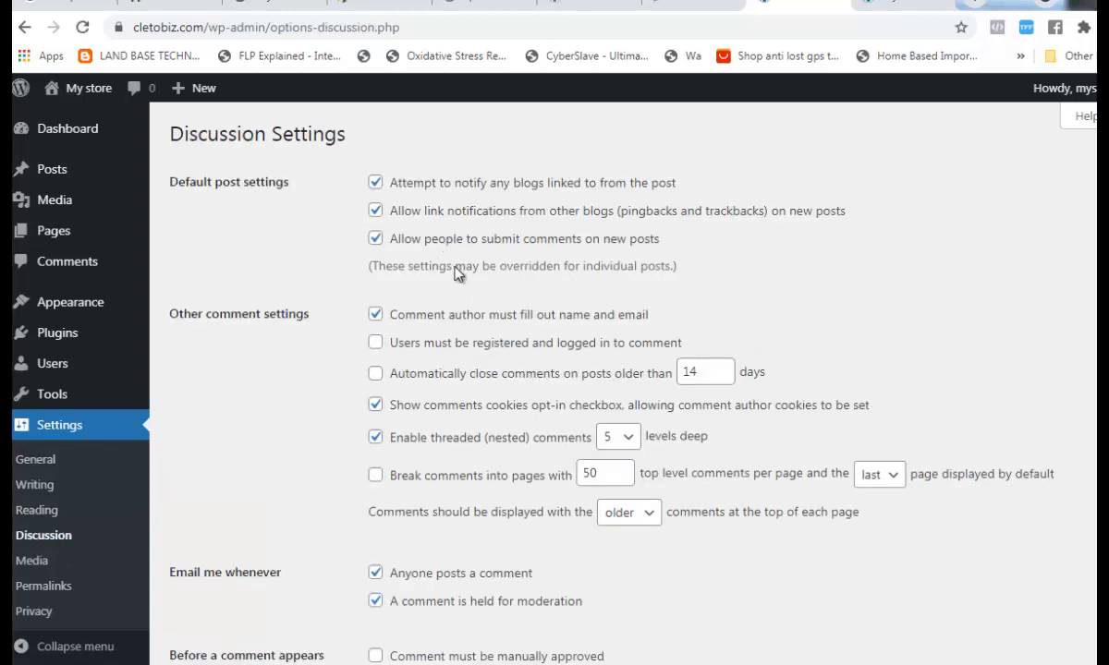
scroll(448, 434, down, 4)
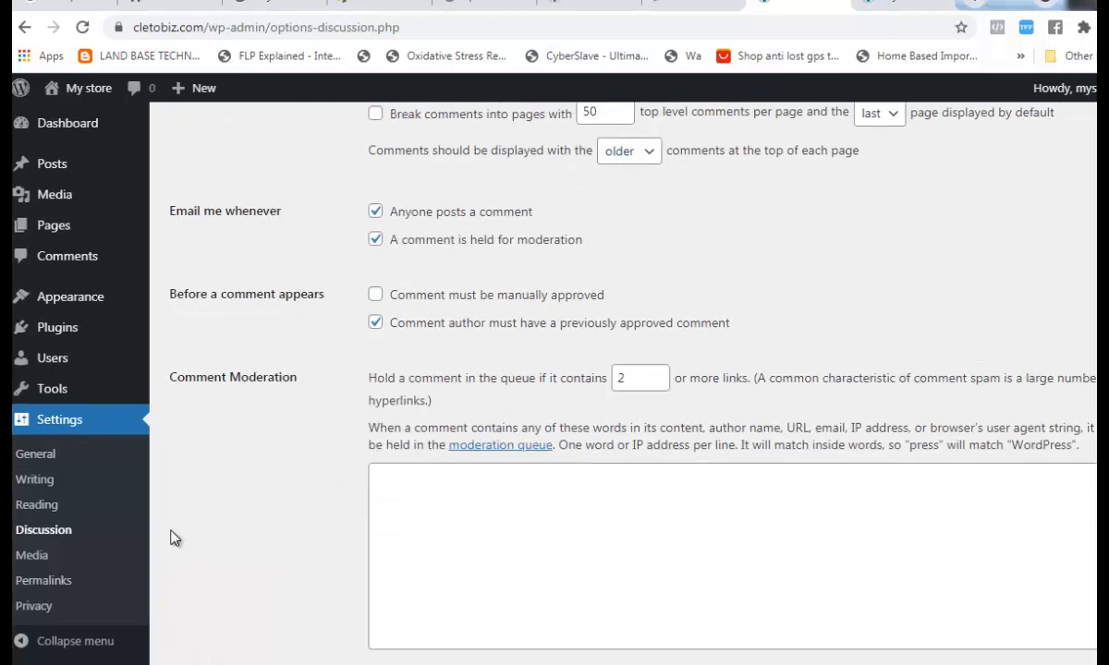
click(44, 560)
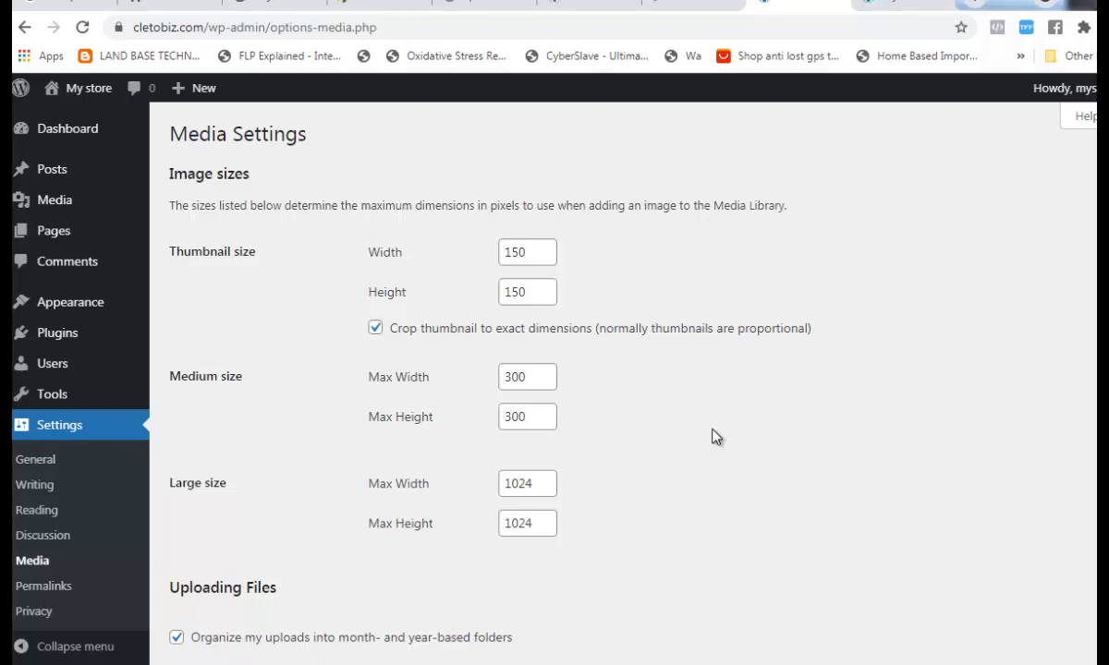
- Review the Media image sizes (150×150, 300×300, 1024×1024) unchanged, then go to Permalinks
scroll(711, 437, down, 1)
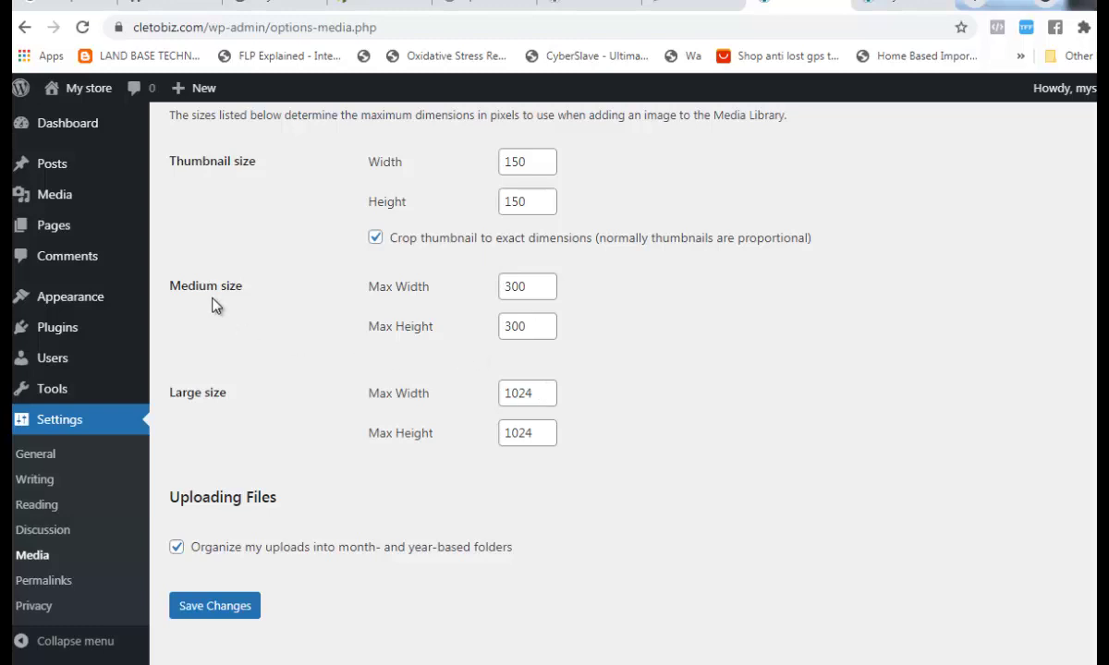
scroll(444, 297, up, 2)
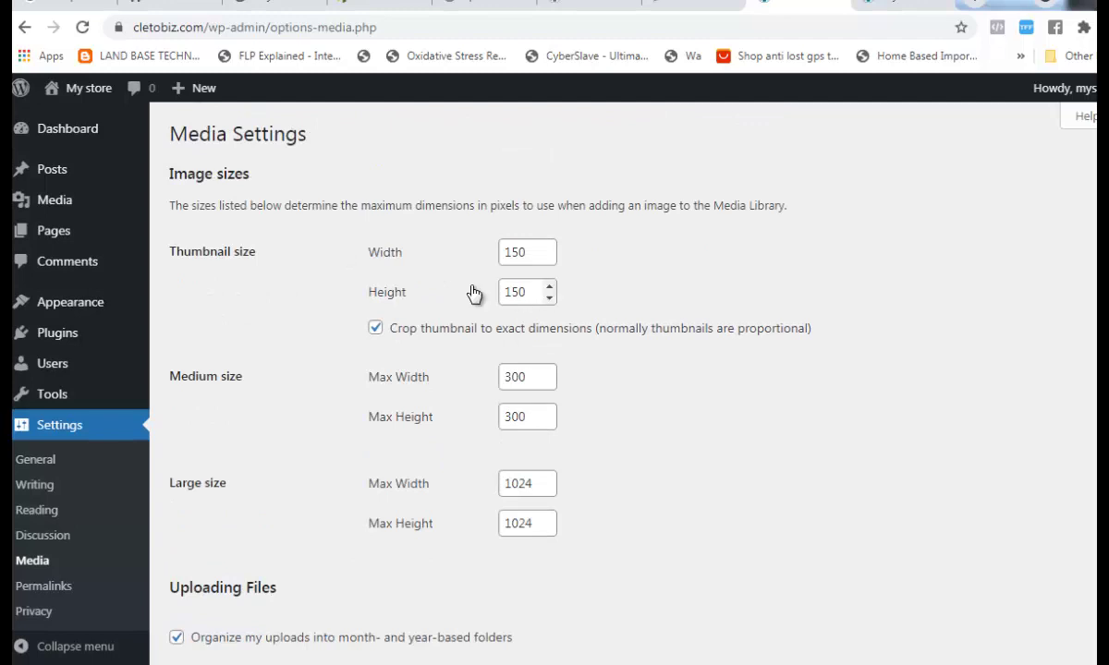
scroll(453, 398, down, 1)
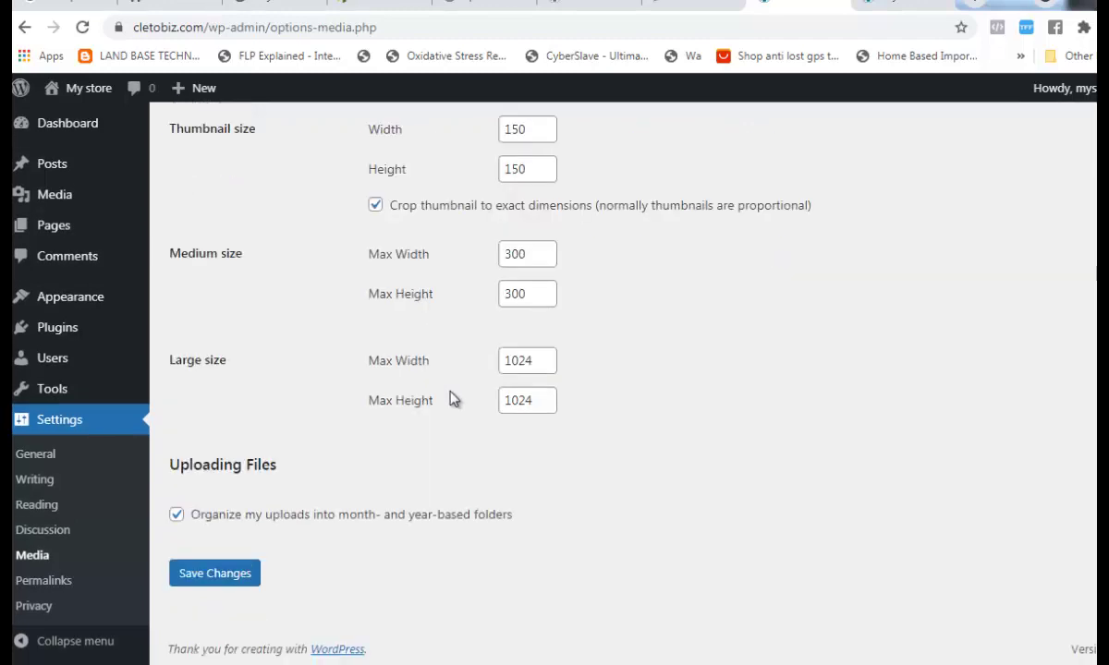
click(58, 582)
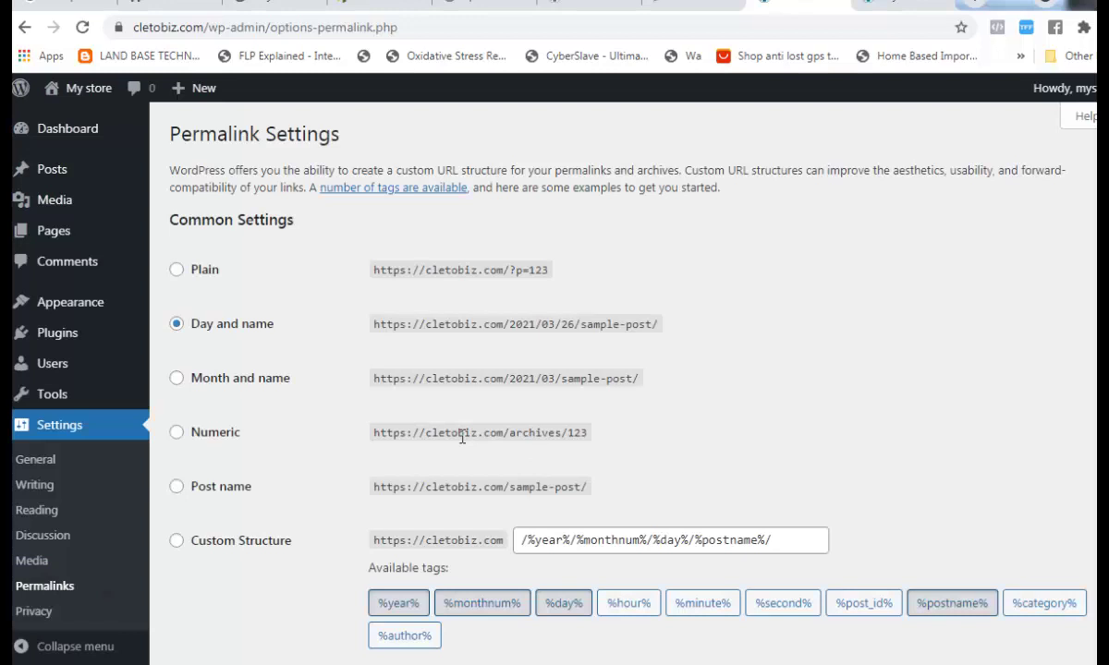
- Select the Post name permalink structure (/%postname%/) and save the change
scroll(462, 438, down, 1)
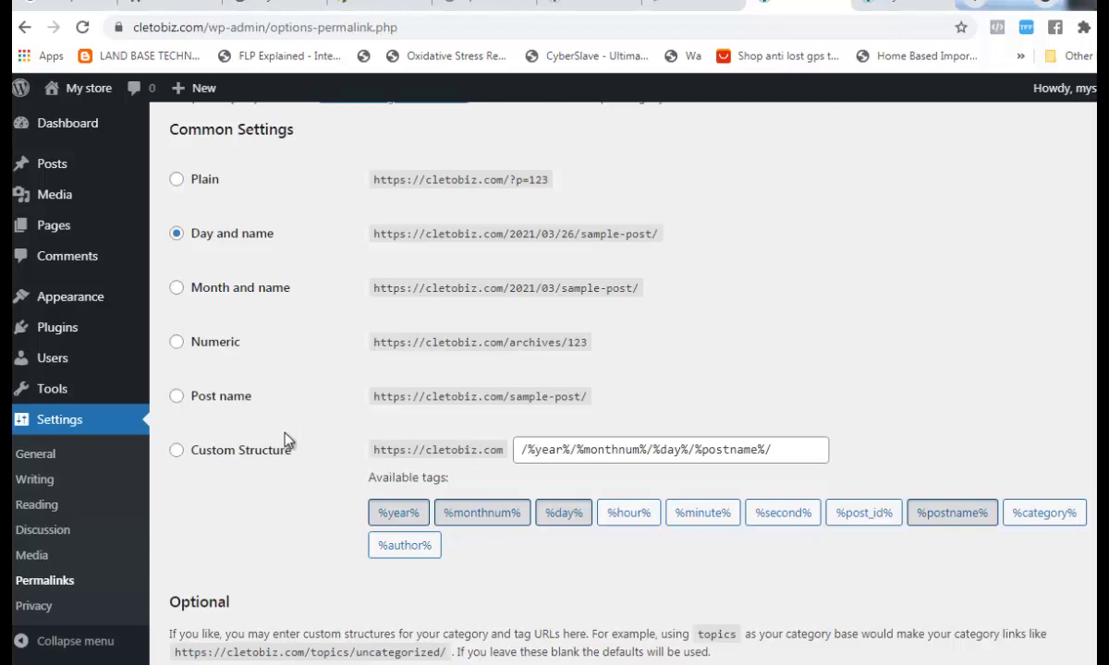
click(209, 407)
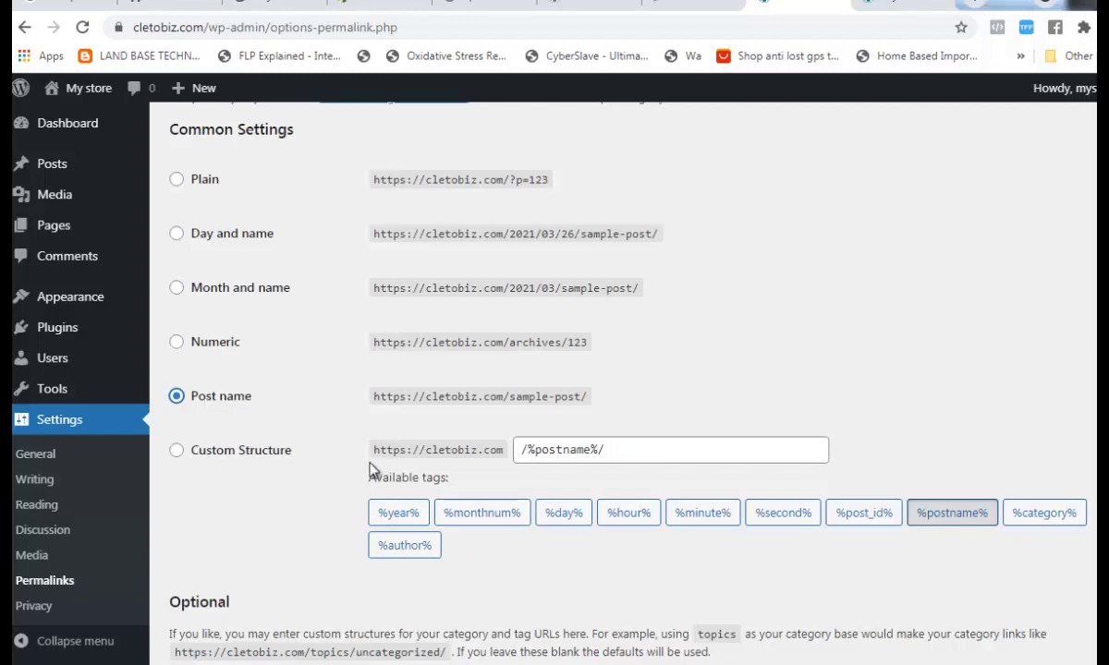
scroll(368, 467, down, 2)
scroll(368, 472, down, 1)
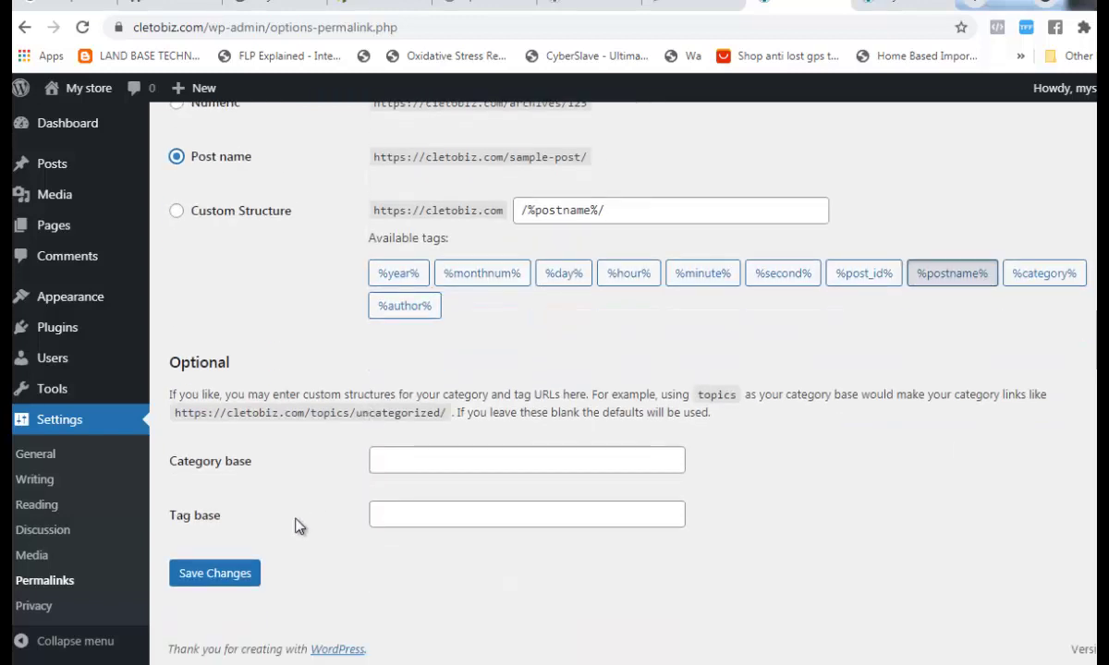
click(241, 572)
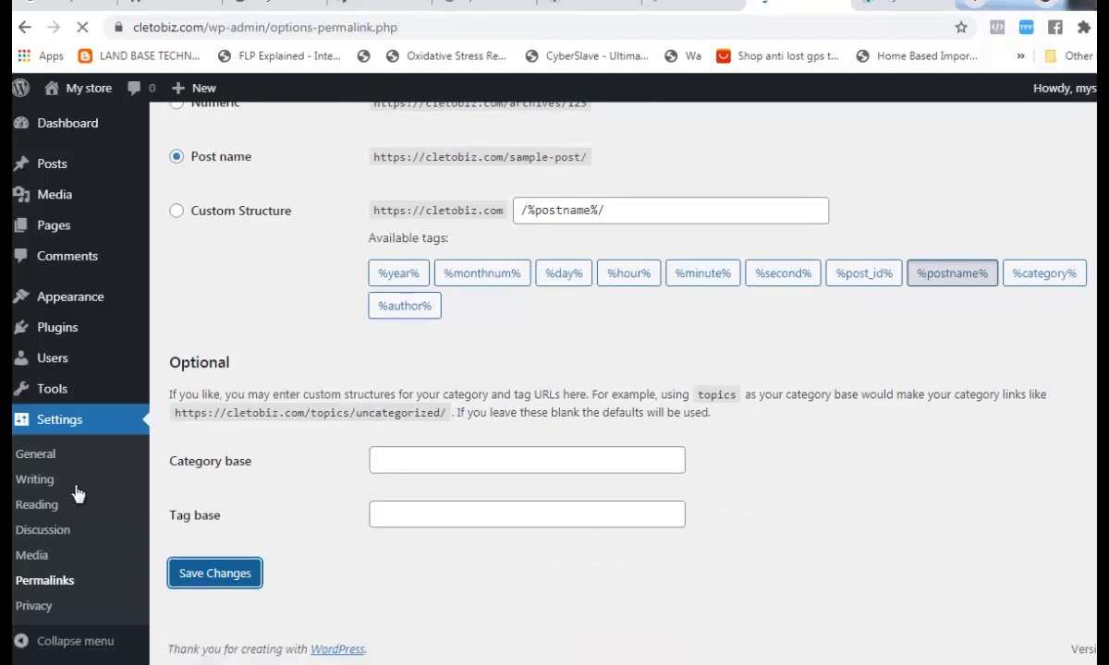
scroll(76, 494, down, 4)
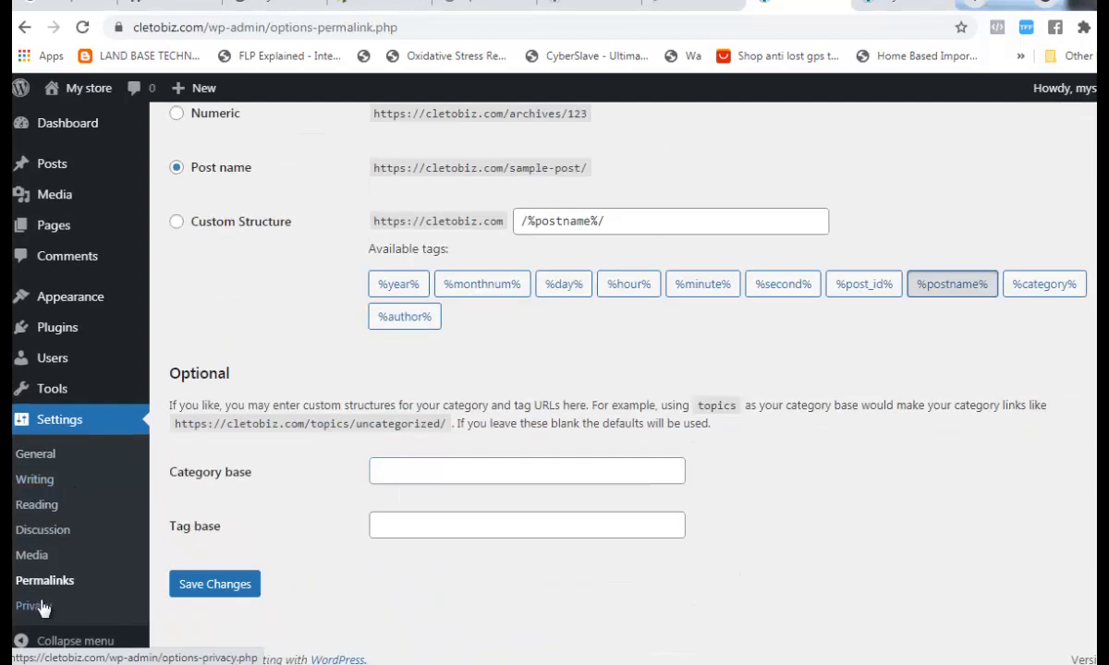
- Scroll through the Privacy settings, then switch to the Day 4 'Accessing your Cpanel' slide show
click(41, 612)
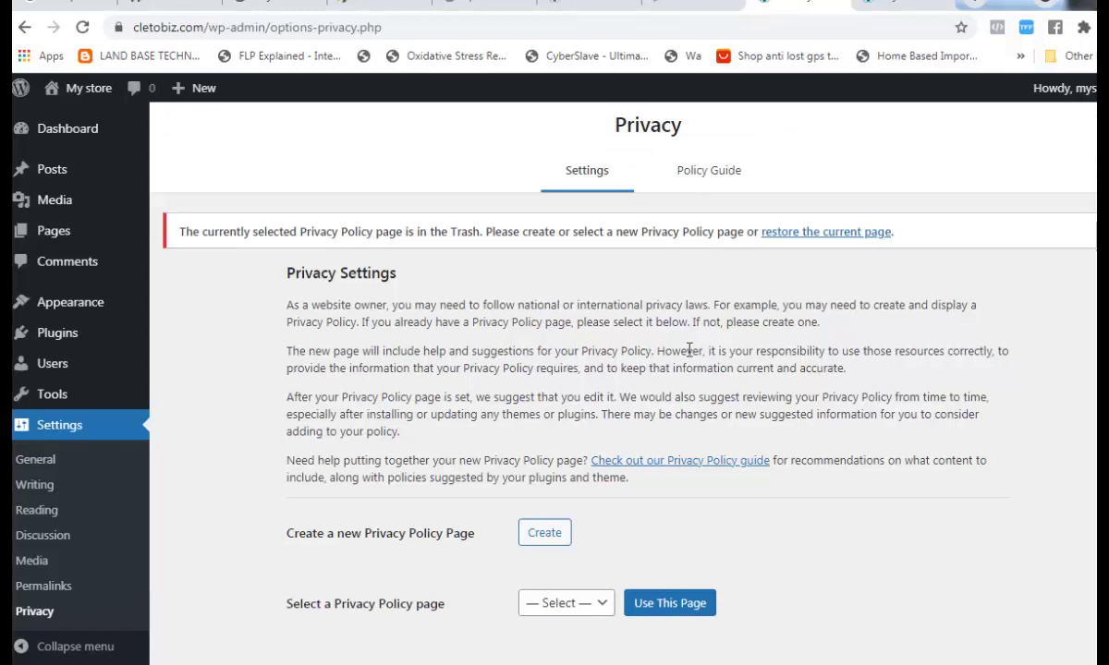
scroll(697, 350, down, 1)
scroll(738, 215, up, 1)
scroll(719, 301, down, 1)
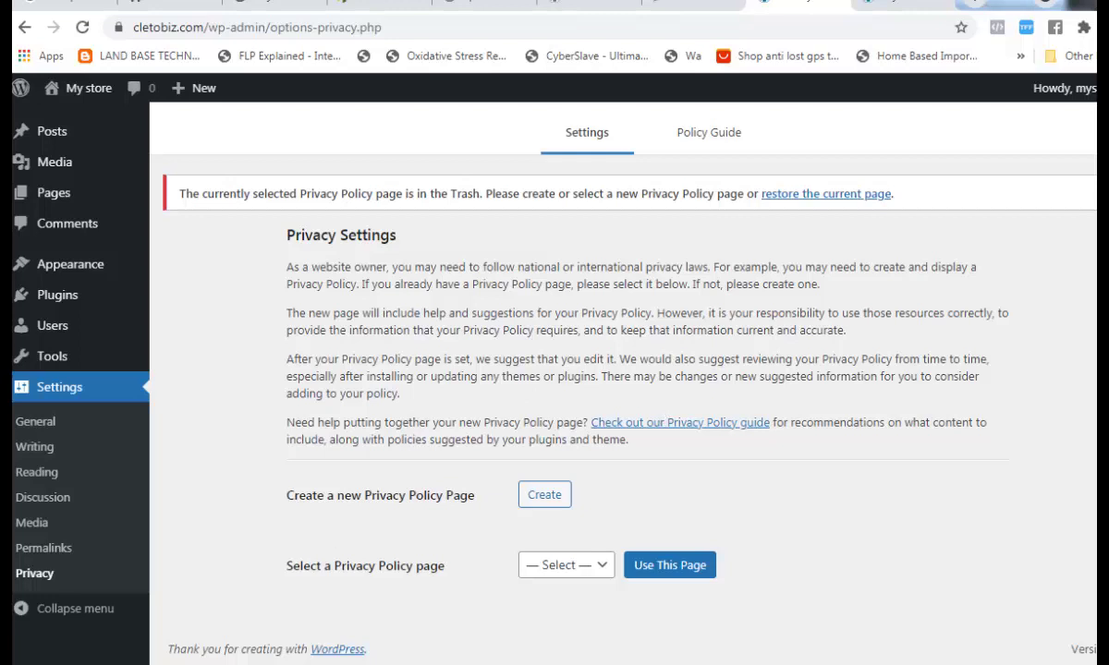
click(970, 596)
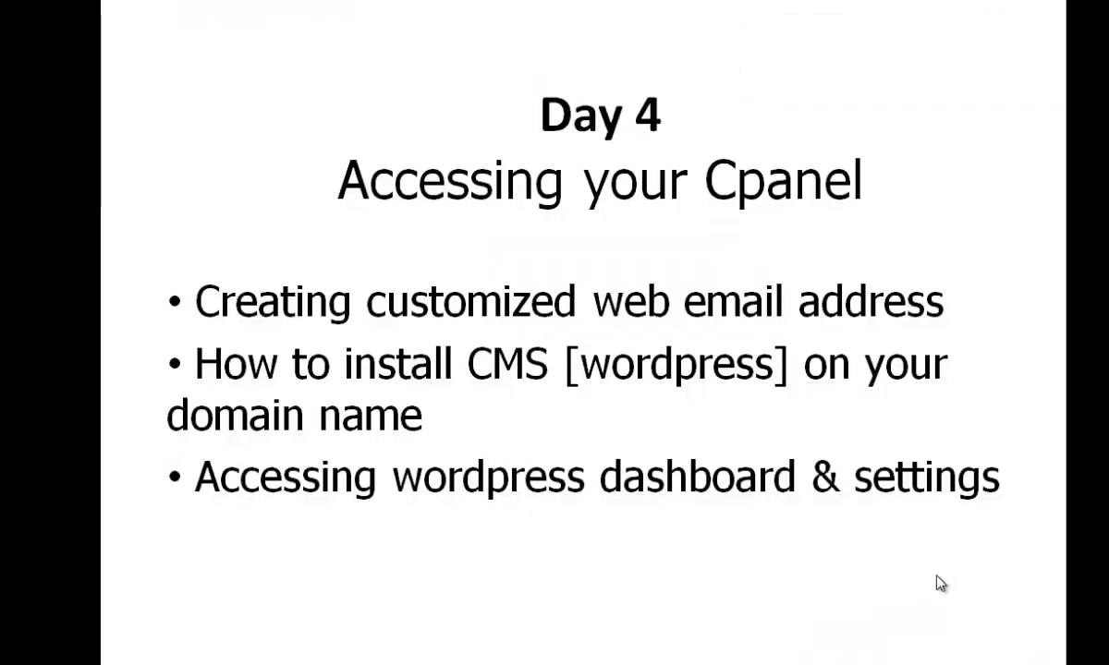